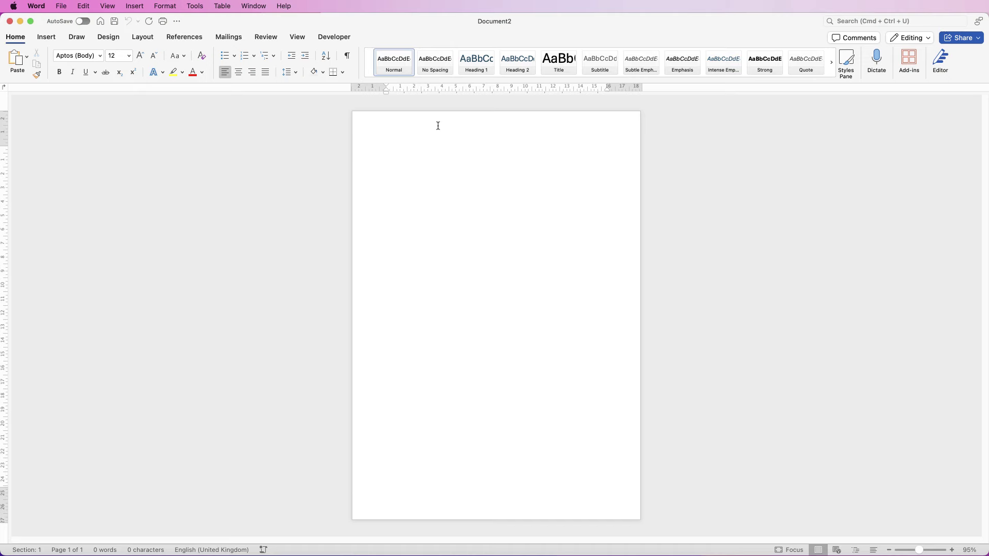
Open the page header for editing from the Insert tab's Header menu
{"action": "left_click", "coordinate": [46, 36]}
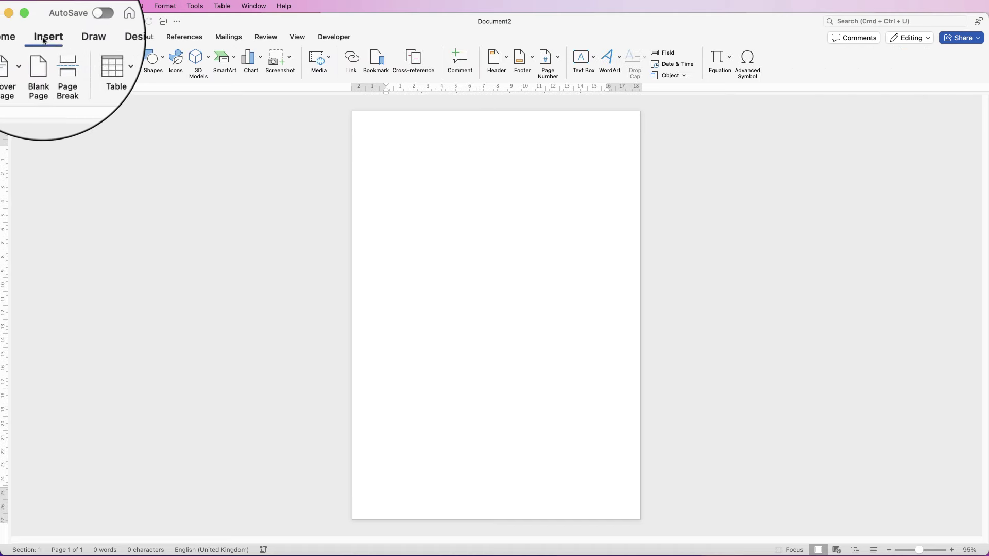
{"action": "left_click", "coordinate": [506, 59]}
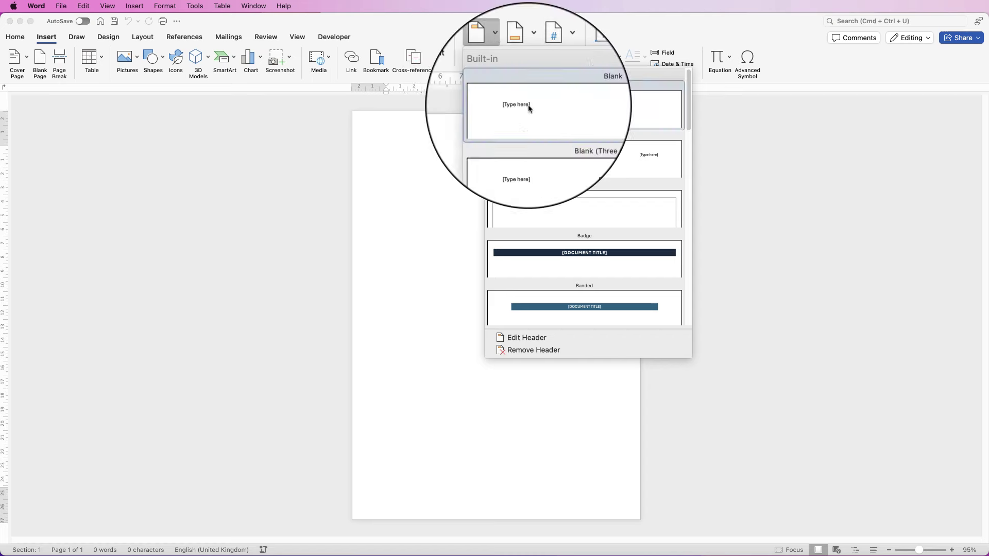
{"action": "left_click", "coordinate": [521, 340]}
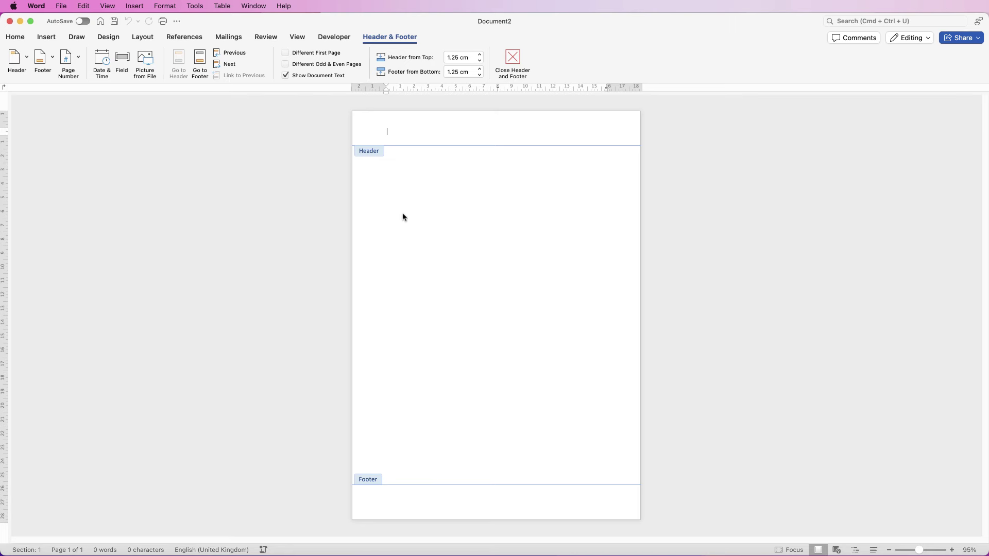
Insert the picture Coffee Logo.png from file into the header
{"action": "left_click", "coordinate": [46, 36]}
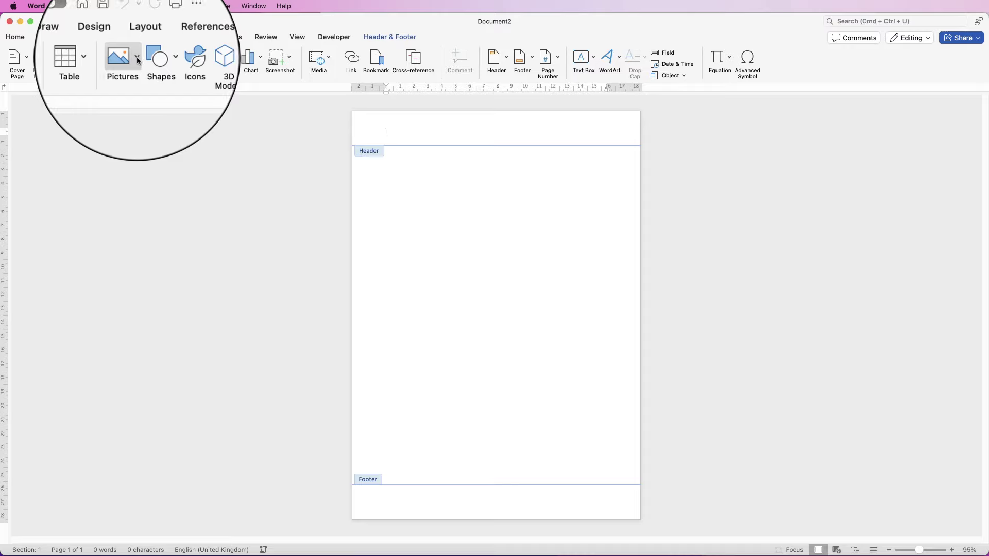
{"action": "left_click", "coordinate": [132, 64]}
{"action": "left_click", "coordinate": [155, 91]}
{"action": "left_click", "coordinate": [909, 134]}
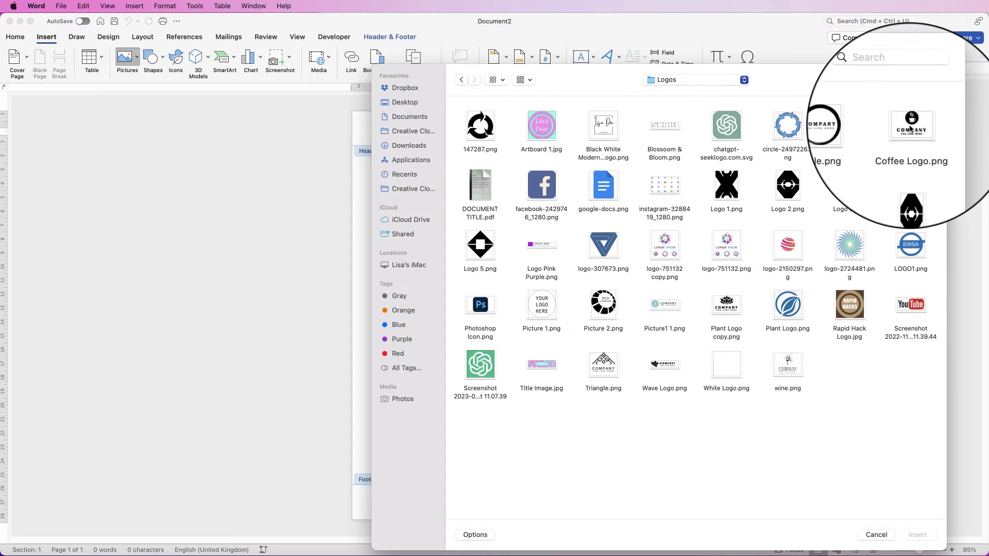
{"action": "left_click", "coordinate": [918, 536]}
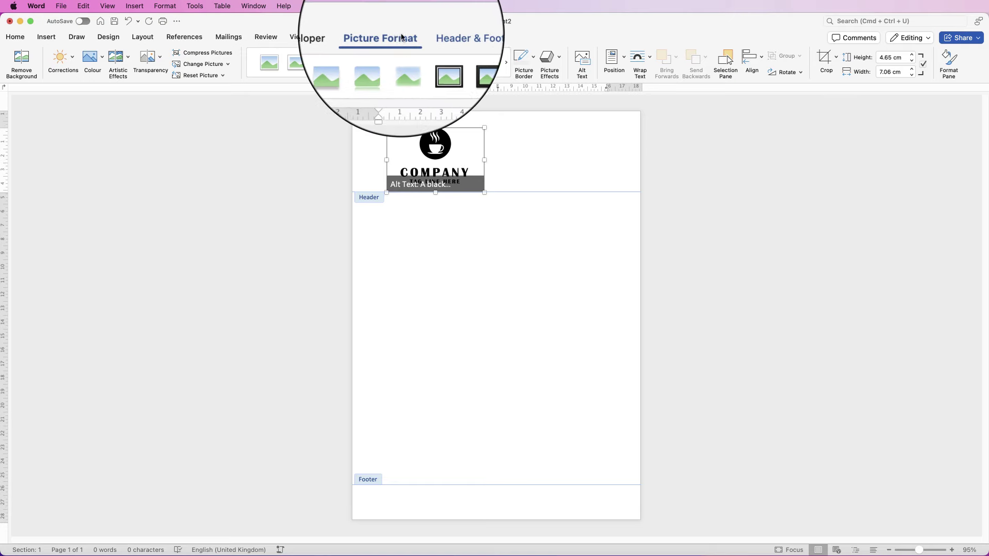
Set the logo to In Front of Text and shrink it to about 4.33 × 2.86 cm
{"action": "left_click", "coordinate": [650, 59]}
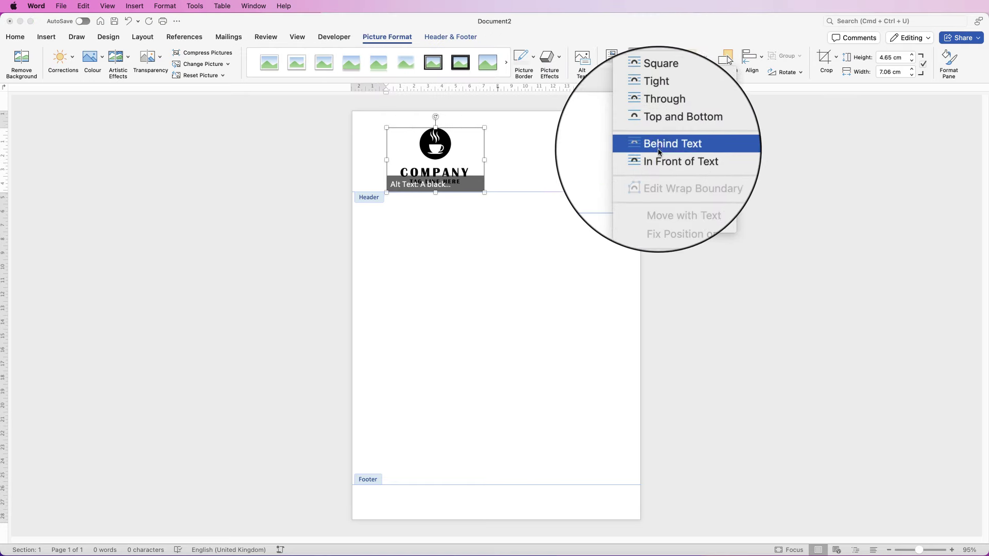
{"action": "left_click", "coordinate": [680, 180]}
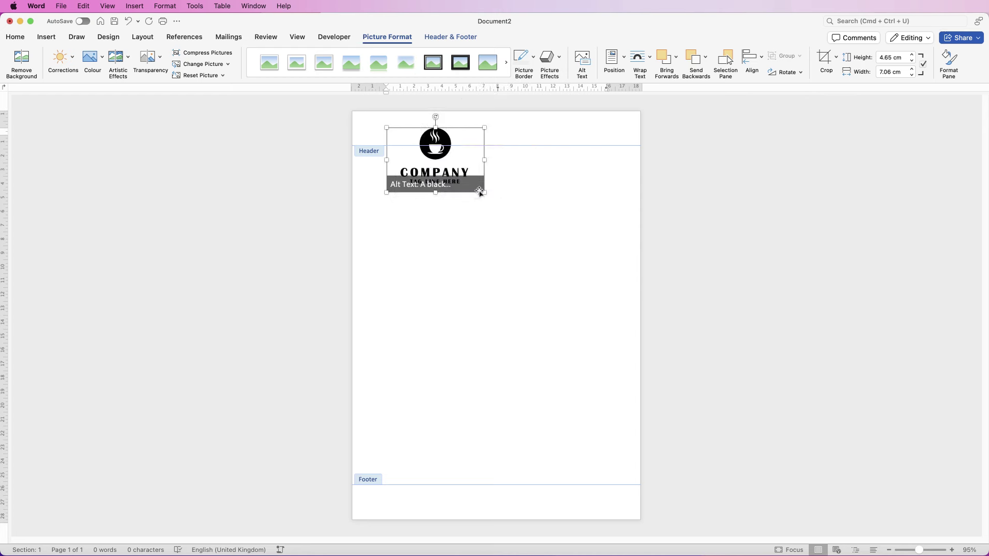
{"action": "left_click_drag", "start_coordinate": [485, 193], "coordinate": [439, 176]}
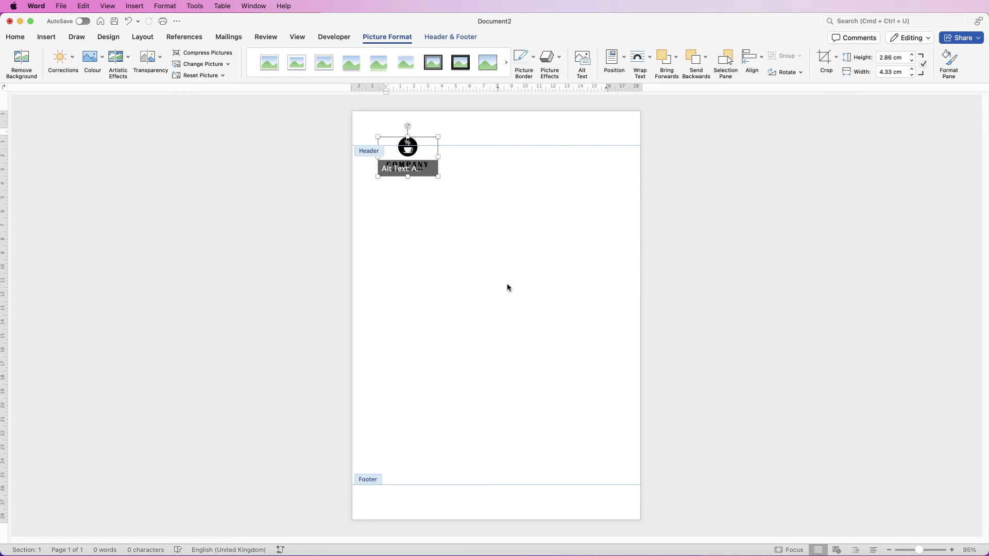
{"action": "left_click", "coordinate": [535, 123]}
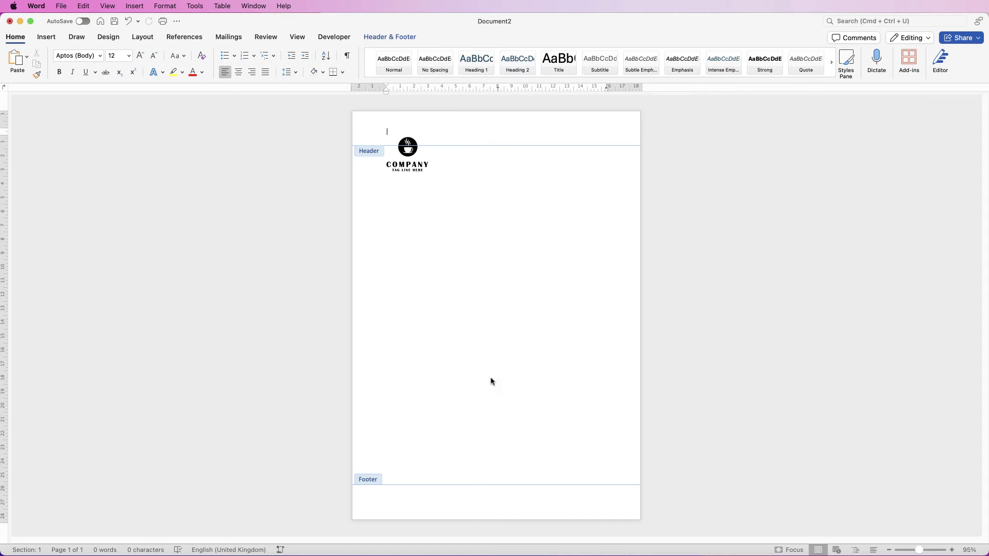
Draw a text box at the header's top right and type the three-line company address
{"action": "left_click", "coordinate": [47, 36]}
{"action": "left_click", "coordinate": [592, 61]}
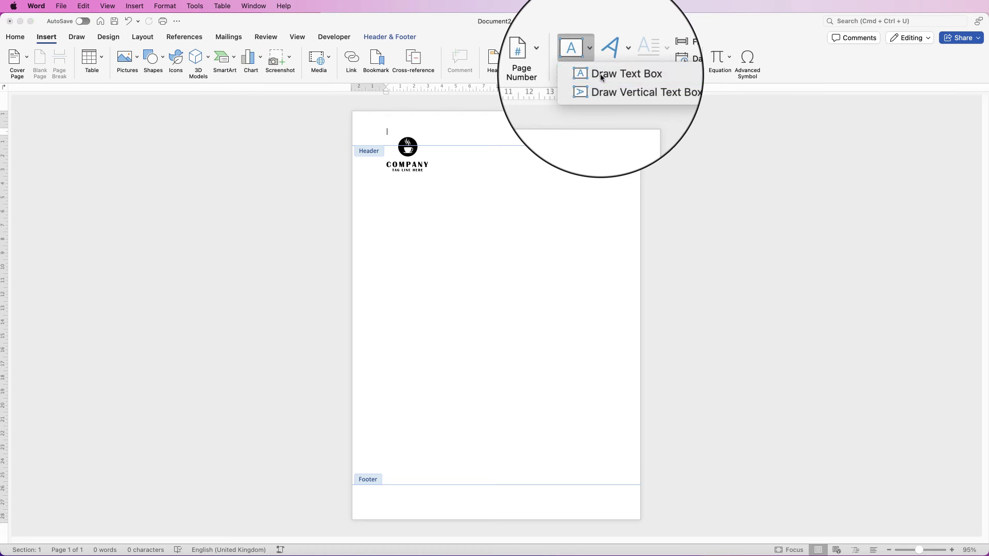
{"action": "left_click", "coordinate": [600, 77]}
{"action": "left_click_drag", "start_coordinate": [494, 123], "coordinate": [609, 157]}
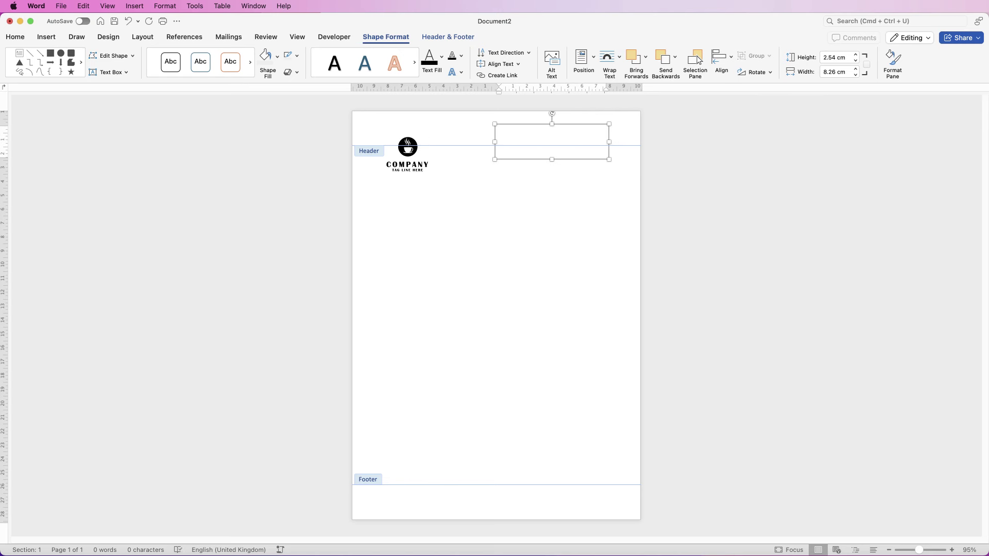
{"action": "key", "text": "Return"}
{"action": "left_click", "coordinate": [625, 129]}
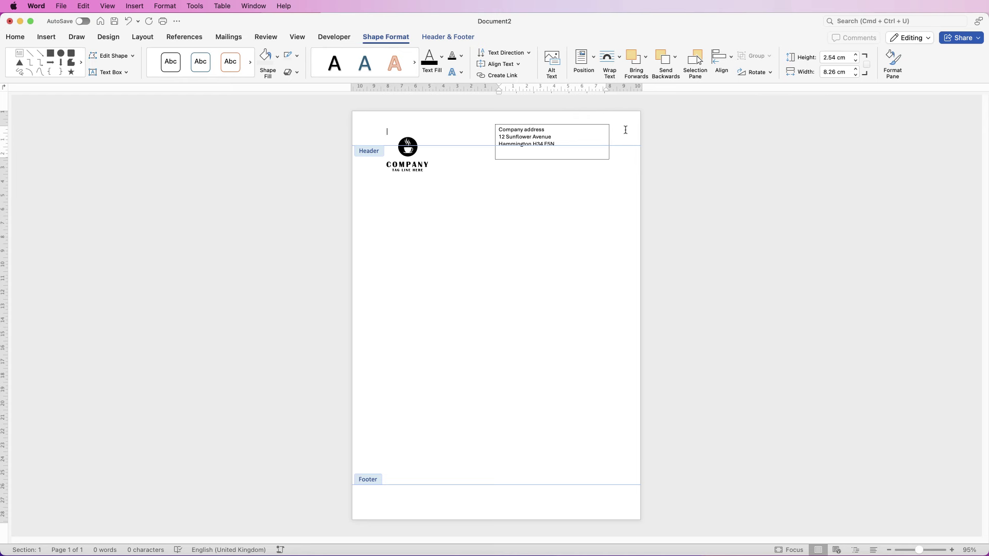
Remove the address box's outline and narrow it to 5.28 cm wide
{"action": "left_click", "coordinate": [570, 135]}
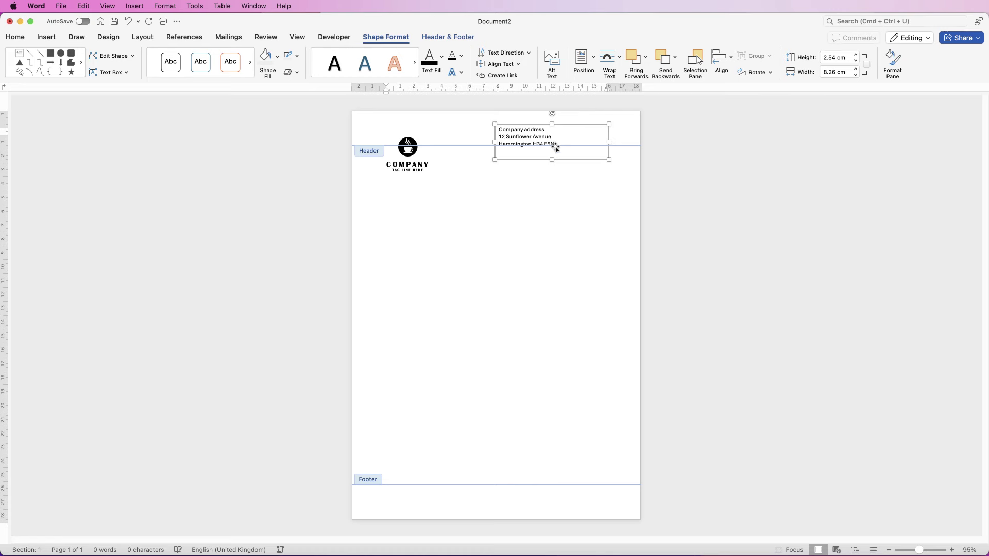
{"action": "left_click", "coordinate": [297, 59]}
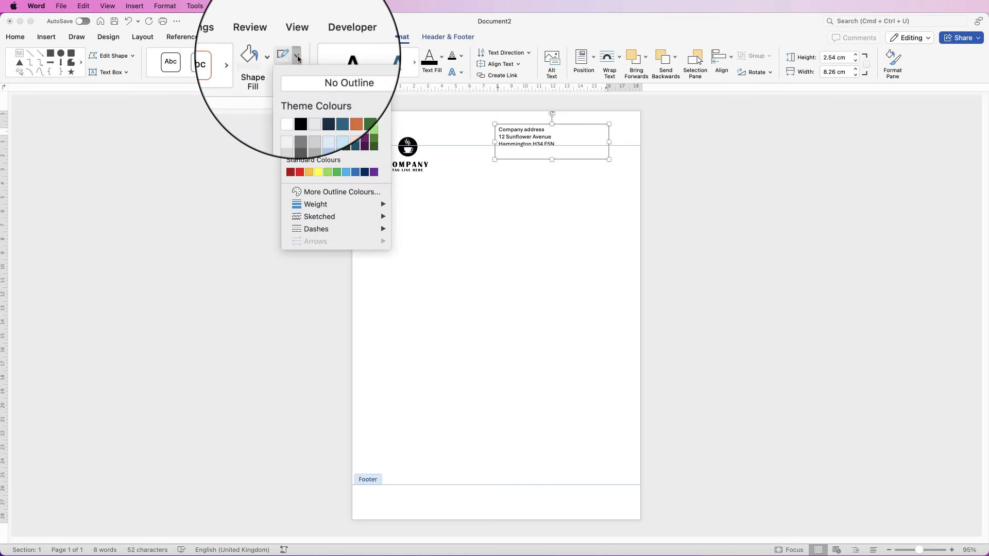
{"action": "left_click", "coordinate": [309, 76]}
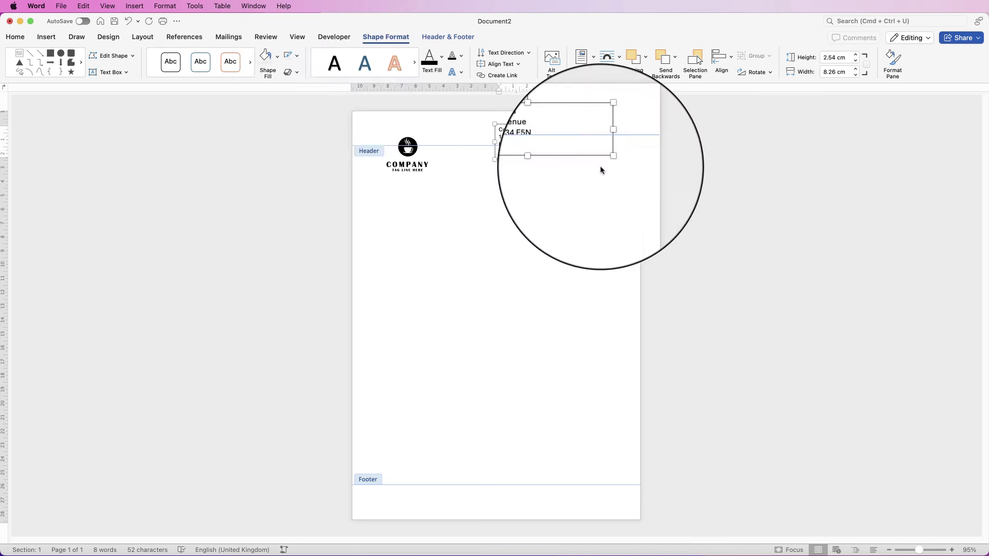
{"action": "left_click_drag", "start_coordinate": [609, 143], "coordinate": [529, 151]}
Right-align the address lines and move the box to about 13.97 cm left, 1.91 cm top
{"action": "left_click", "coordinate": [15, 37]}
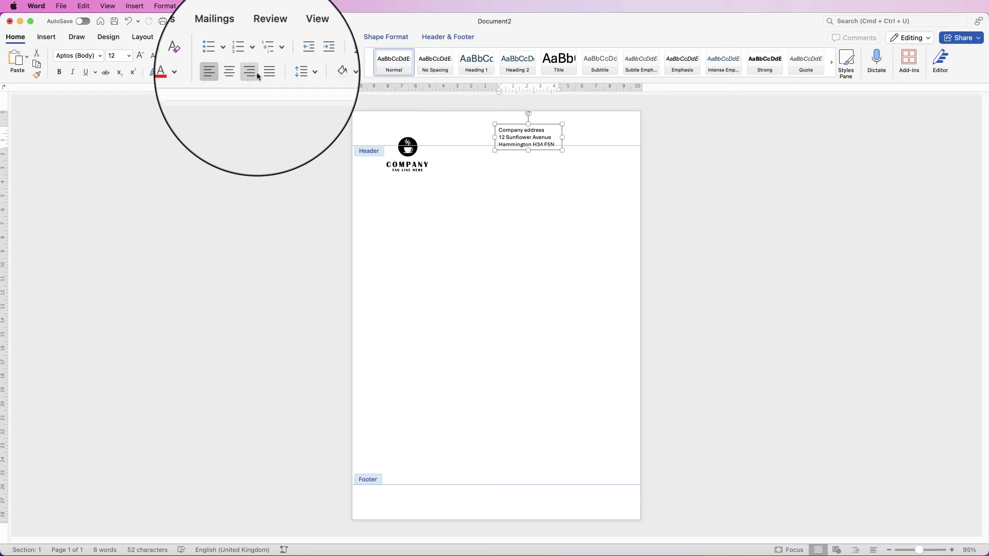
{"action": "left_click", "coordinate": [252, 73]}
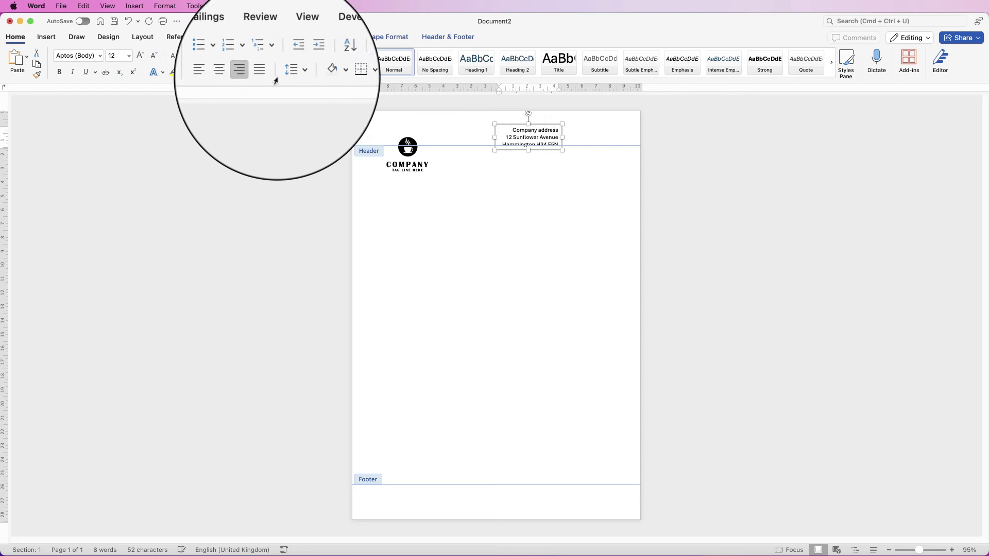
{"action": "left_click_drag", "start_coordinate": [545, 138], "coordinate": [590, 149]}
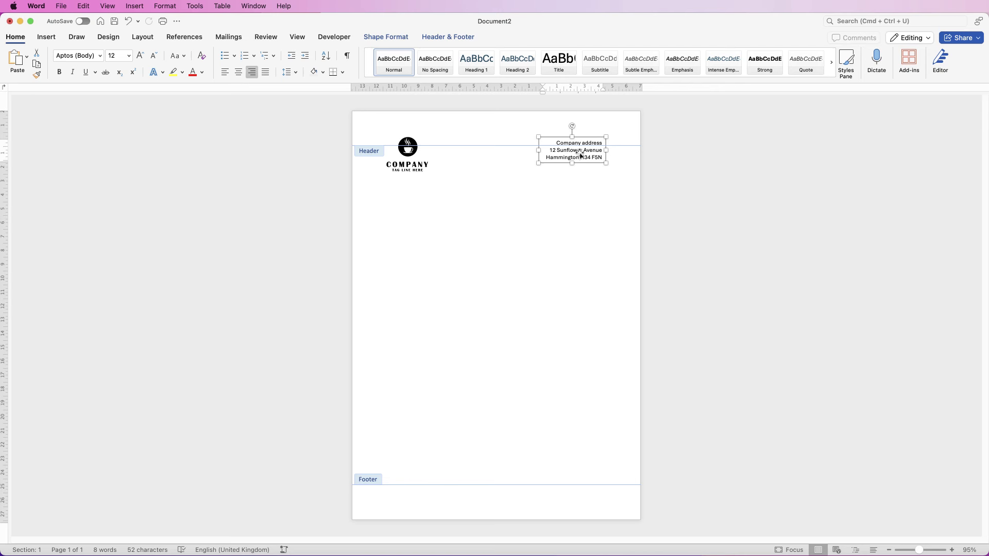
Nudge the address box and logo level with each other, then close header editing
{"action": "left_click_drag", "start_coordinate": [580, 154], "coordinate": [589, 151]}
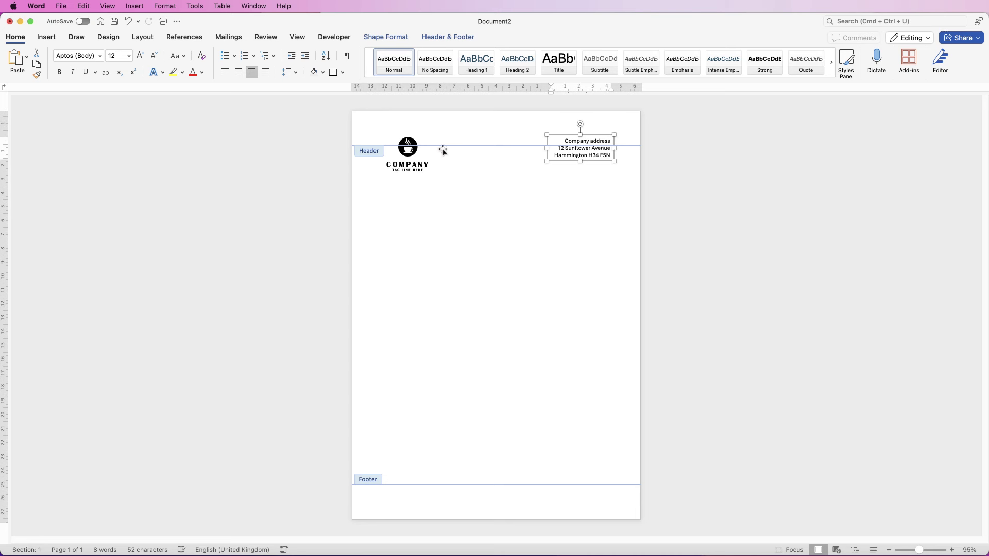
{"action": "left_click", "coordinate": [405, 152]}
{"action": "left_click_drag", "start_coordinate": [406, 152], "coordinate": [403, 153]}
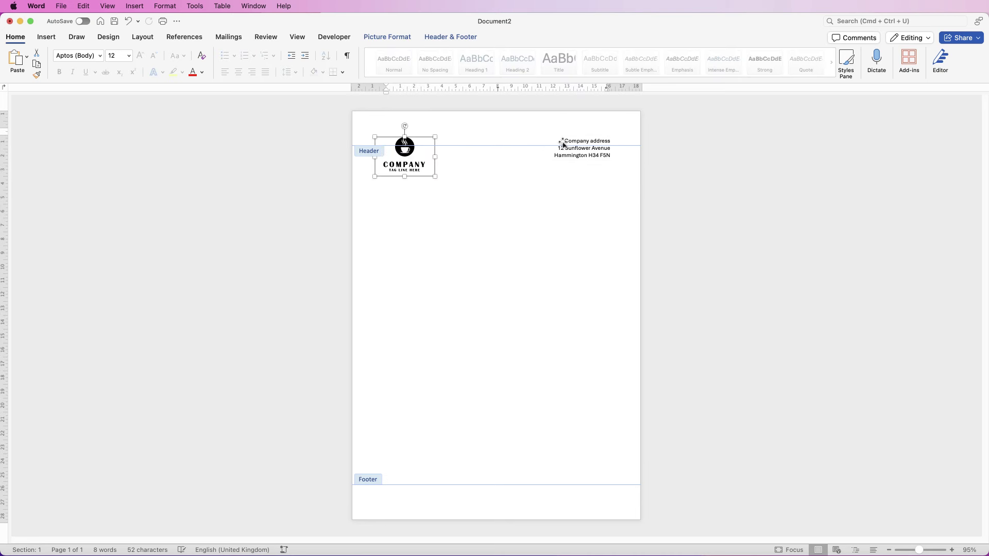
{"action": "left_click_drag", "start_coordinate": [596, 154], "coordinate": [597, 159]}
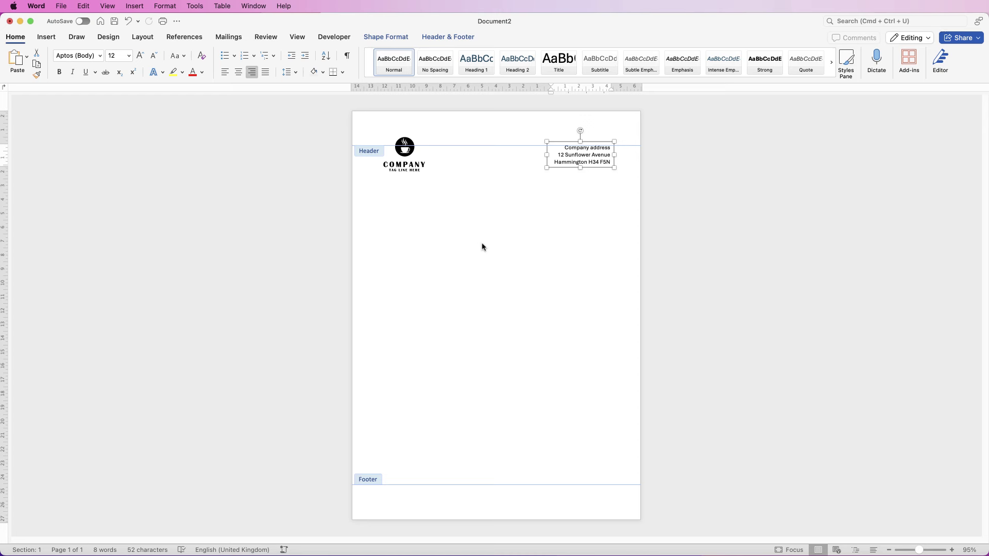
{"action": "double_click", "coordinate": [466, 271]}
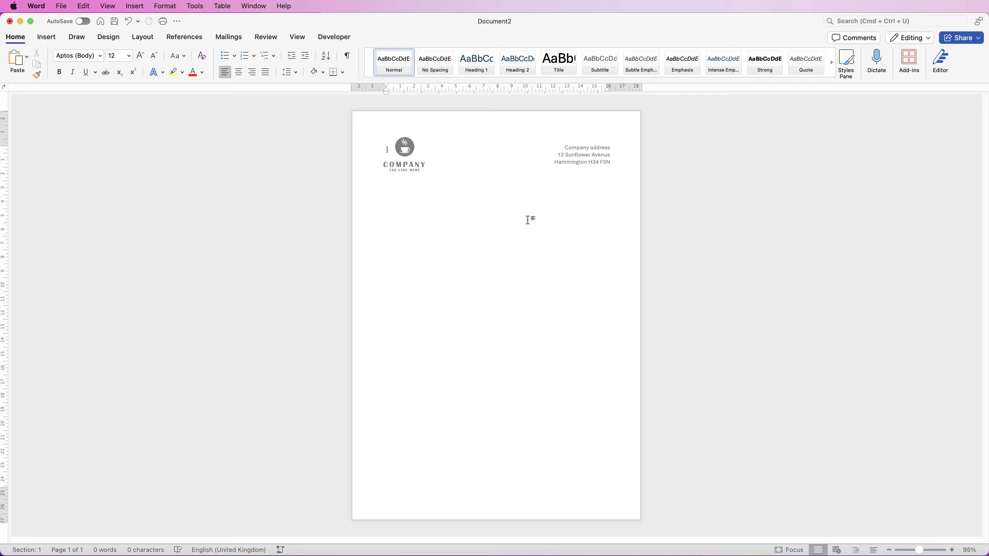
Reopen the header and copy the address text box down into the footer
{"action": "double_click", "coordinate": [585, 127]}
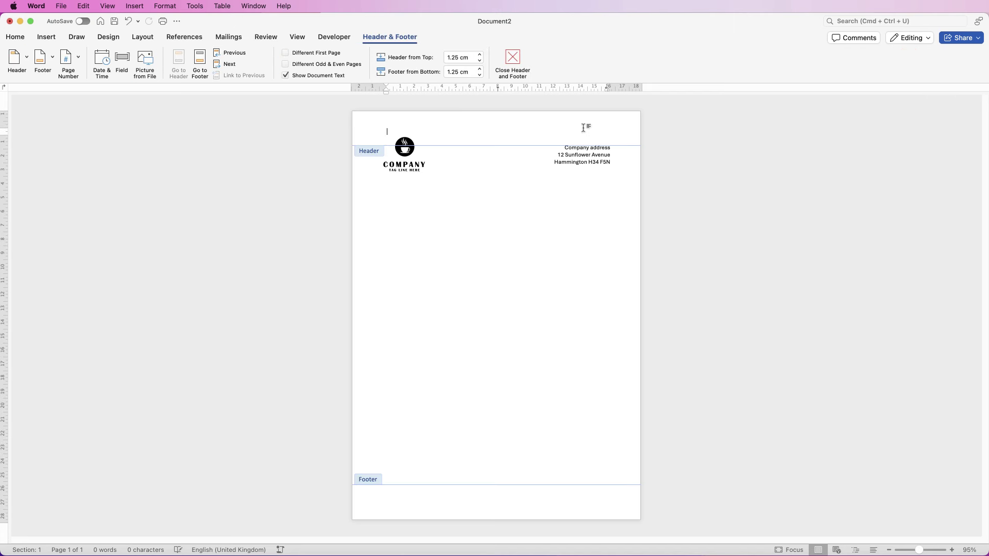
{"action": "left_click", "coordinate": [582, 159]}
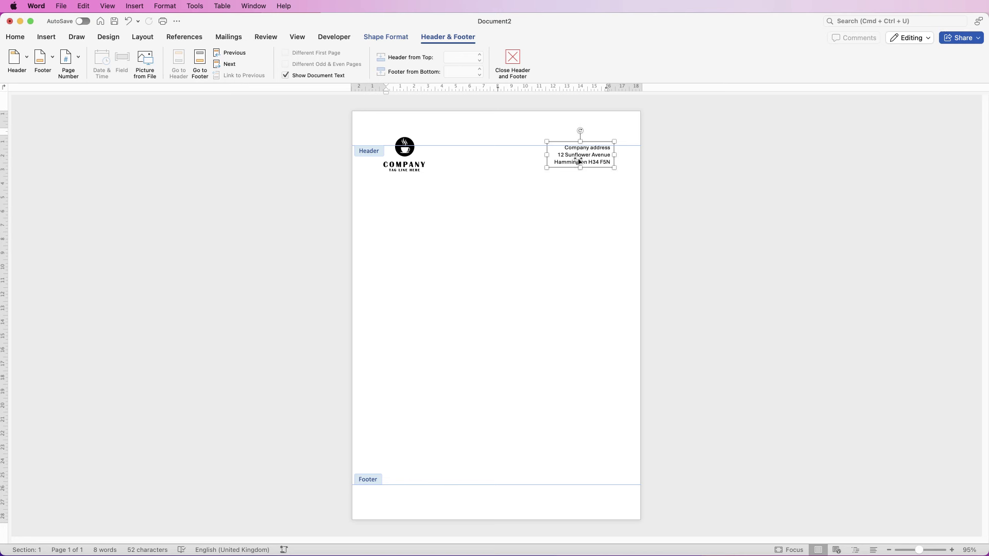
{"action": "left_click_drag", "start_coordinate": [580, 157], "coordinate": [483, 503]}
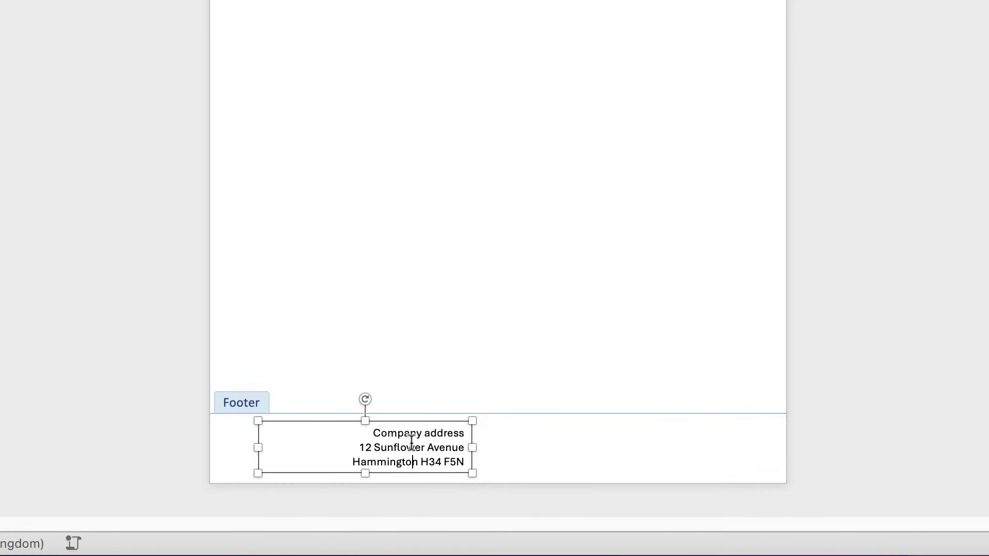
{"action": "key", "text": "ctrl+a"}
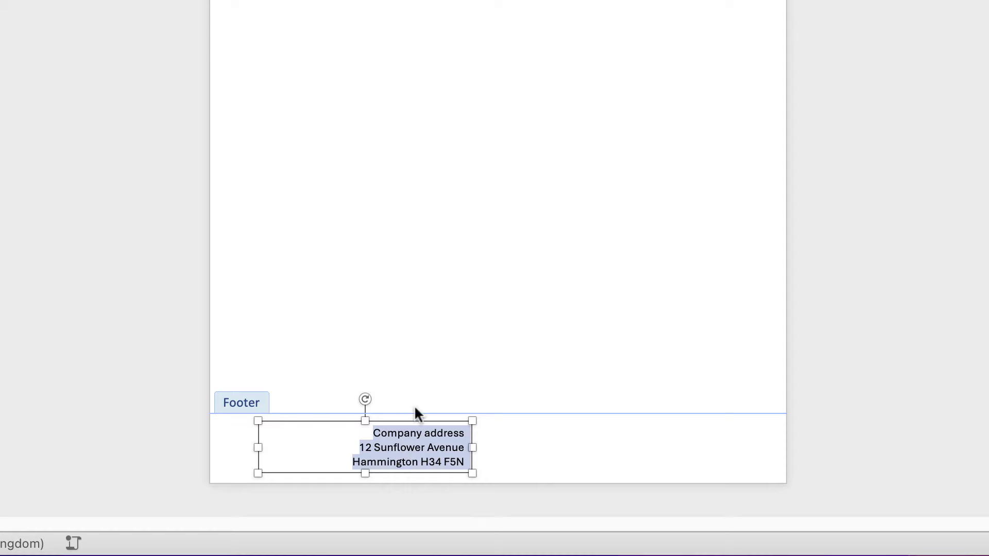
{"action": "key", "text": "BackSpace"}
{"action": "type", "text": "ww.website.com"}
{"action": "left_click_drag", "start_coordinate": [257, 448], "coordinate": [357, 444]}
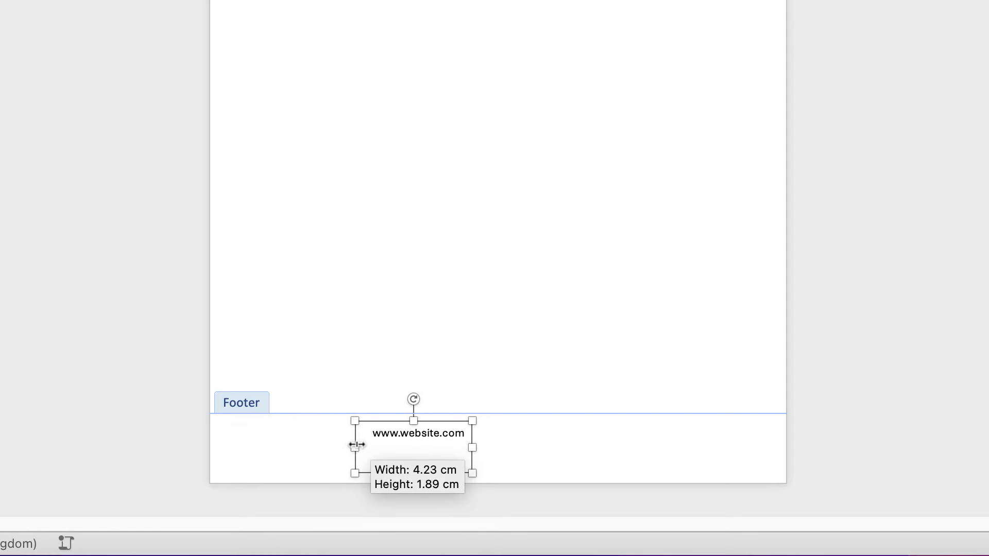
{"action": "left_click_drag", "start_coordinate": [415, 472], "coordinate": [413, 454]}
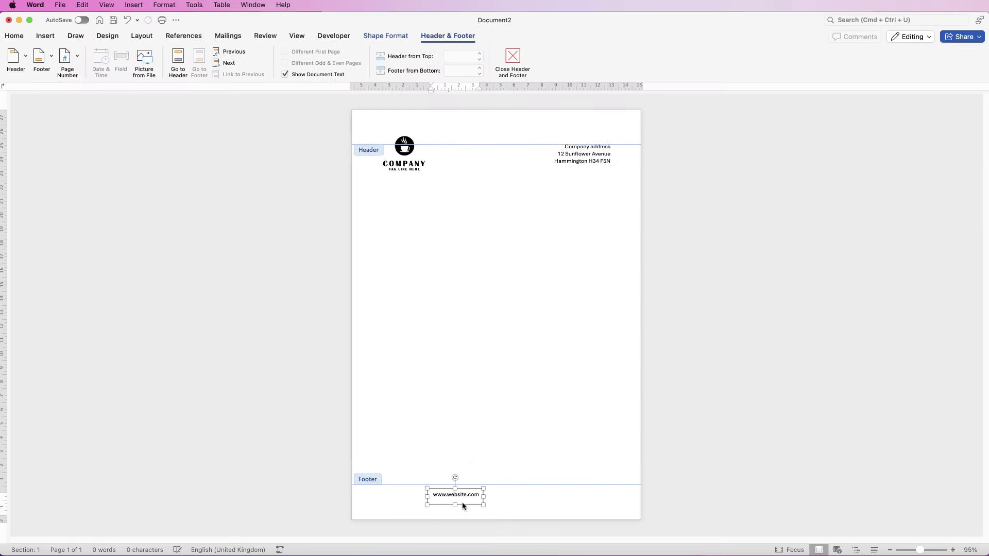
Centre the website text and place the box at 2.54 cm left, about 0.84 cm tall
{"action": "left_click", "coordinate": [14, 36]}
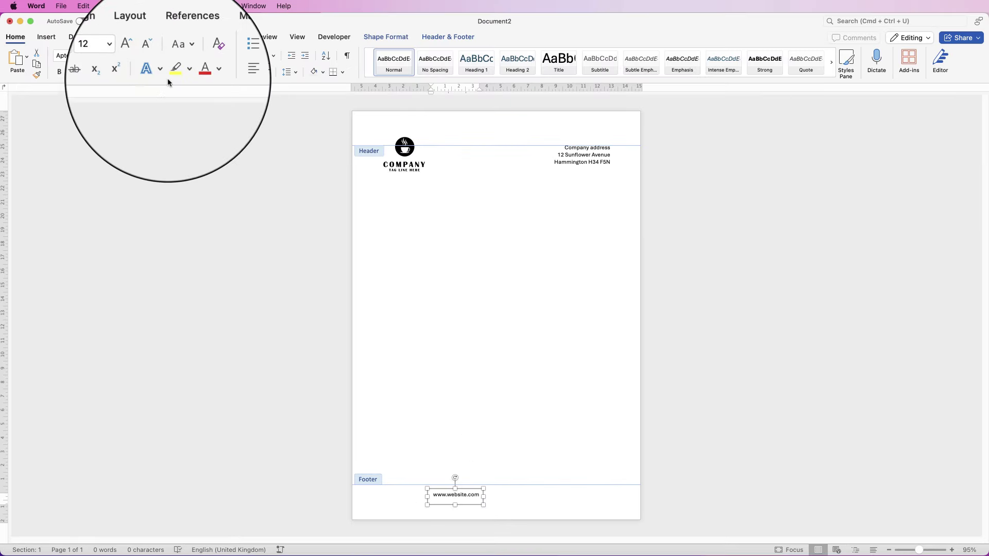
{"action": "left_click", "coordinate": [239, 75]}
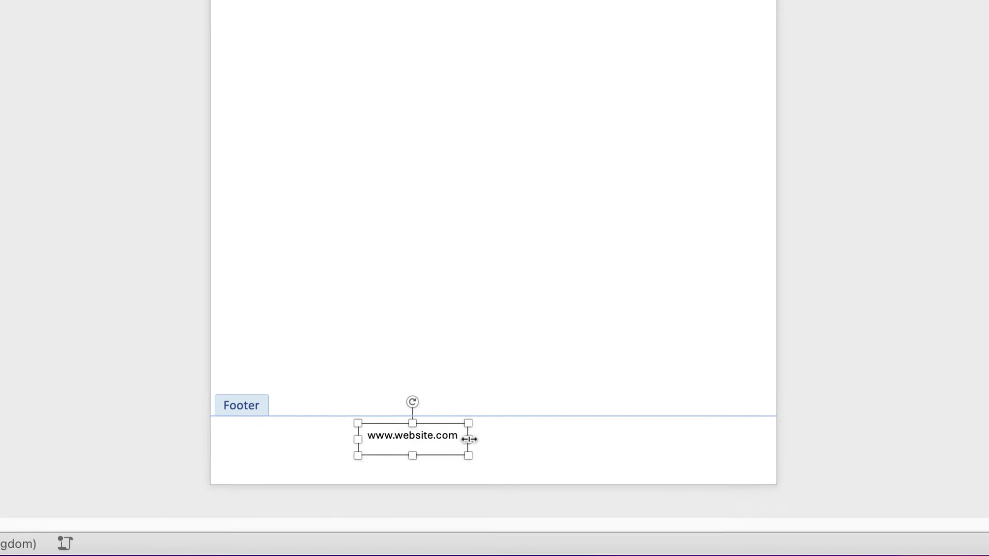
{"action": "left_click_drag", "start_coordinate": [467, 437], "coordinate": [474, 438]}
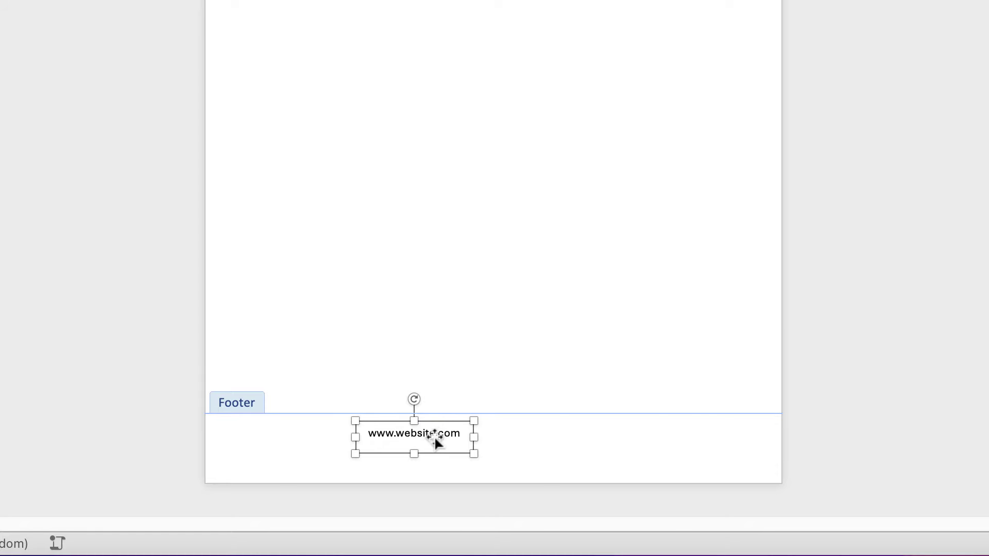
{"action": "left_click_drag", "start_coordinate": [432, 437], "coordinate": [342, 448]}
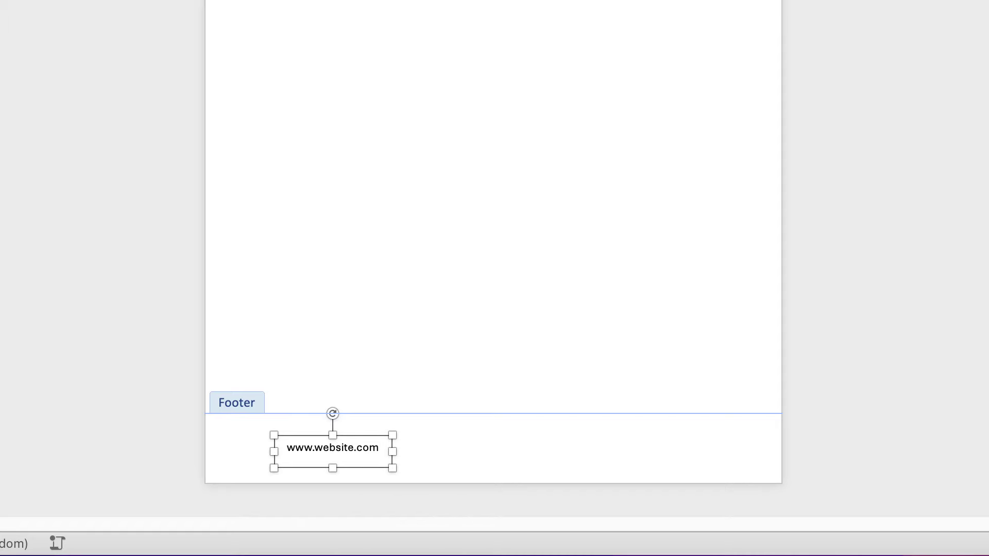
{"action": "left_click_drag", "start_coordinate": [319, 436], "coordinate": [332, 427]}
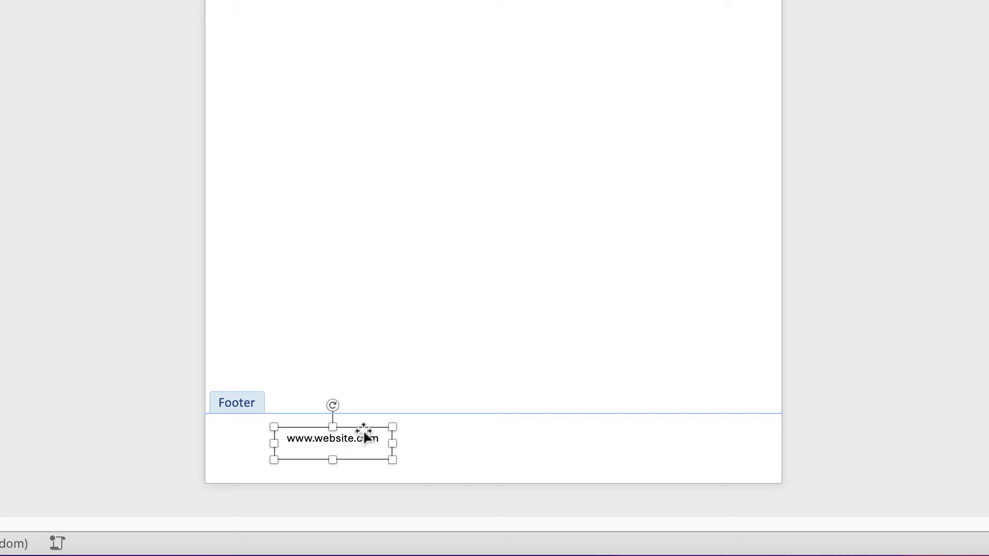
{"action": "key", "text": "Left"}
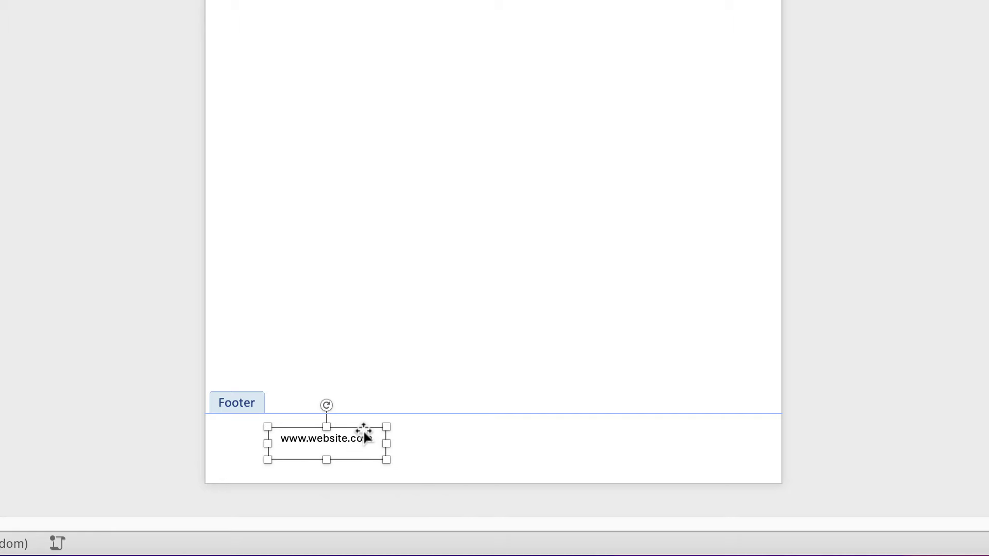
Copy the website box to the footer's right and centre, typing an e-mail address into the centre copy
{"action": "left_click_drag", "start_coordinate": [334, 449], "coordinate": [687, 446]}
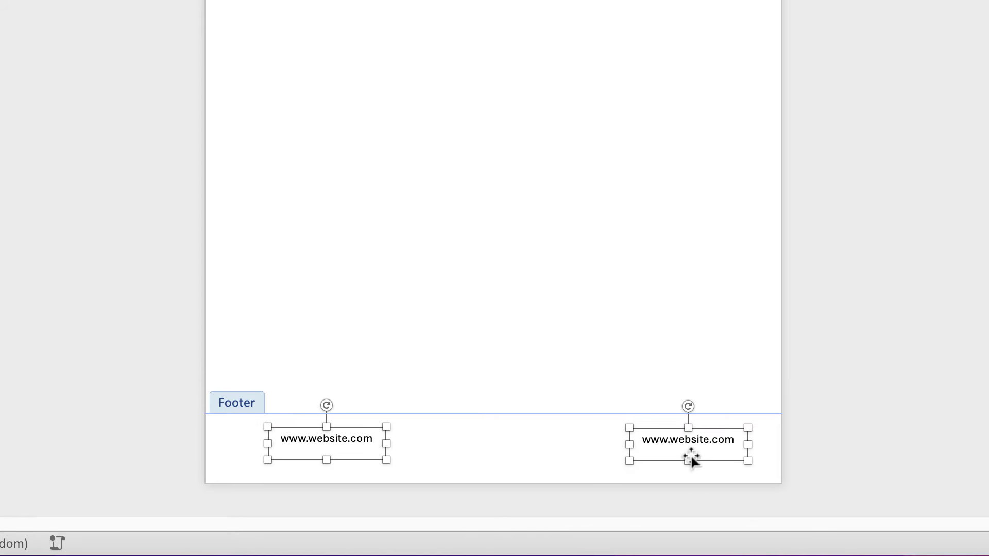
{"action": "left_click", "coordinate": [688, 441]}
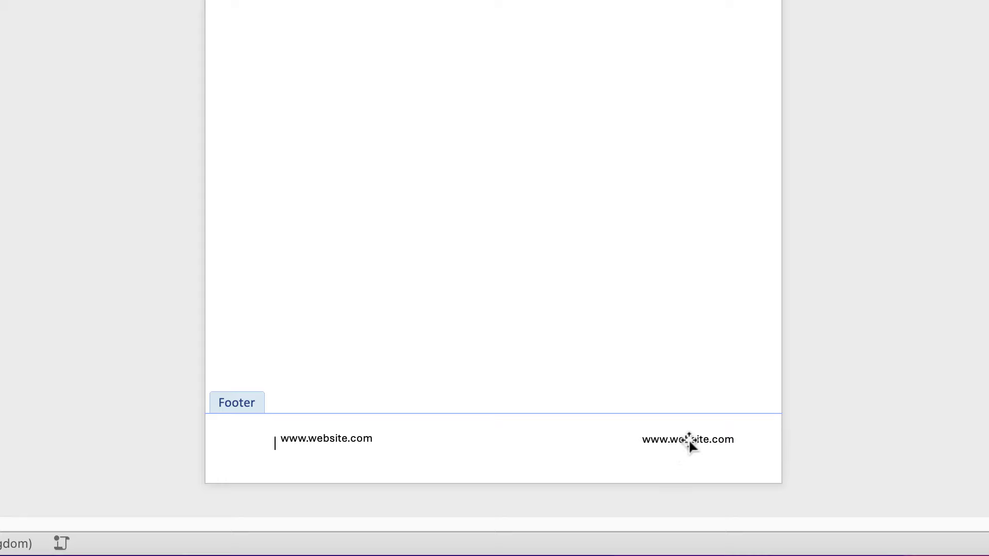
{"action": "left_click_drag", "start_coordinate": [694, 440], "coordinate": [446, 442]}
{"action": "left_click", "coordinate": [532, 456]}
{"action": "type", "text": "email@email.com"}
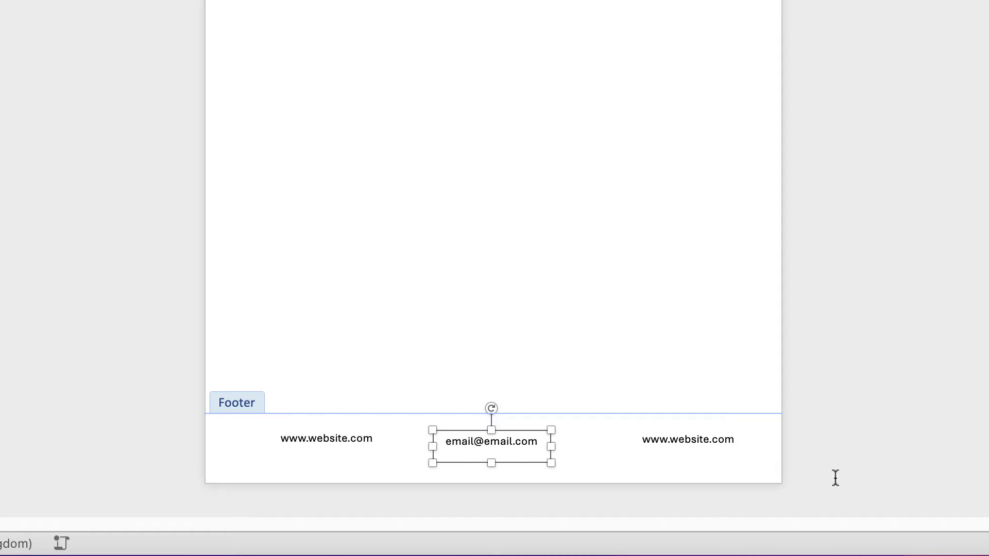
Replace the right box's text with a phone number and adjust the phone and e-mail box widths
{"action": "left_click_drag", "start_coordinate": [742, 441], "coordinate": [641, 441]}
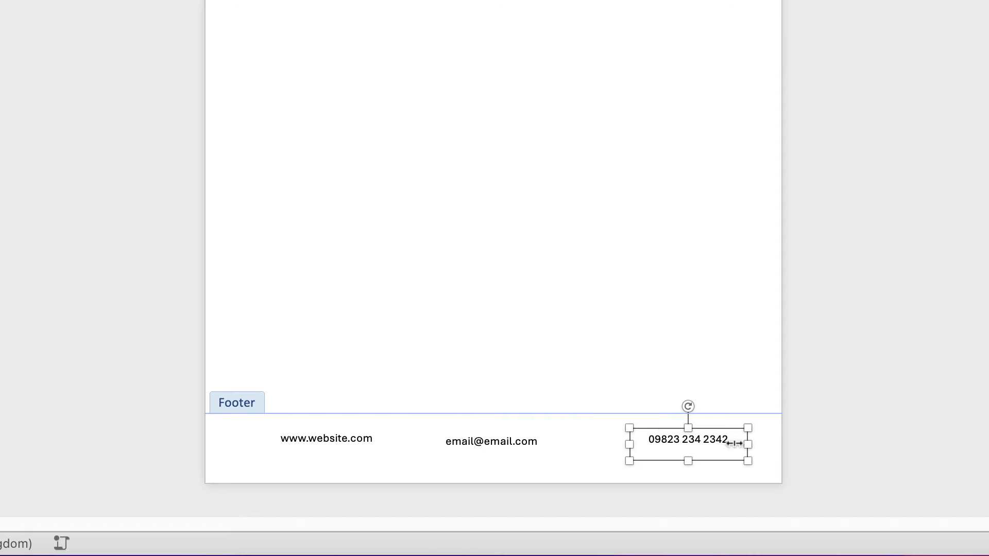
{"action": "left_click_drag", "start_coordinate": [748, 444], "coordinate": [728, 445]}
{"action": "left_click", "coordinate": [500, 441]}
{"action": "left_click_drag", "start_coordinate": [551, 448], "coordinate": [550, 448]}
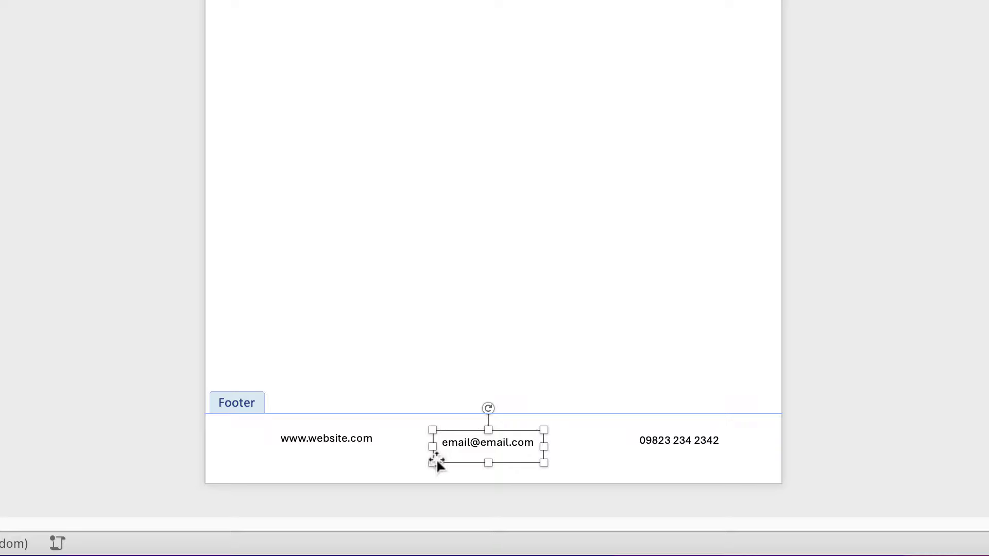
{"action": "left_click", "coordinate": [355, 440], "text": "shift"}
Top-align the three footer boxes and distribute them evenly across the footer
{"action": "left_click", "coordinate": [647, 442], "text": "shift"}
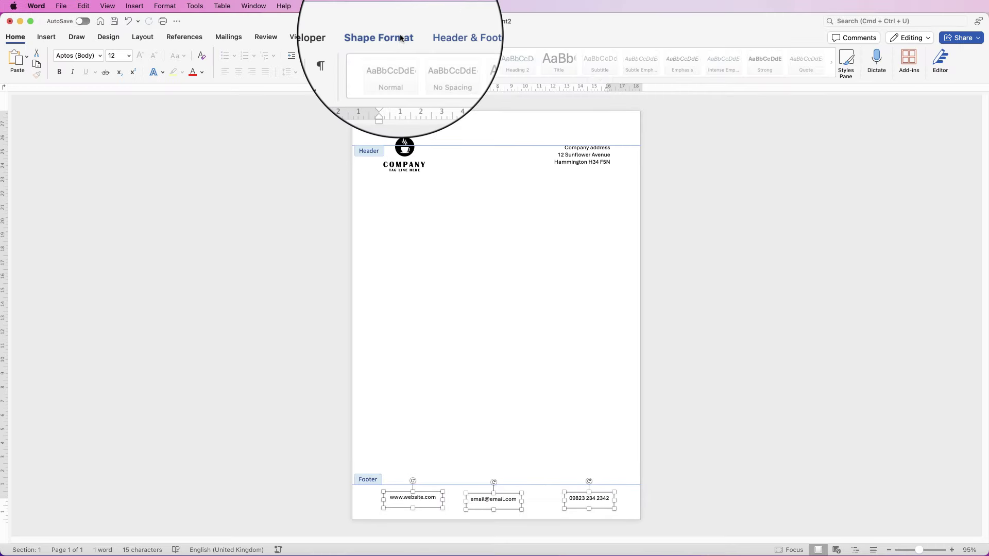
{"action": "left_click", "coordinate": [386, 37]}
{"action": "left_click", "coordinate": [720, 58]}
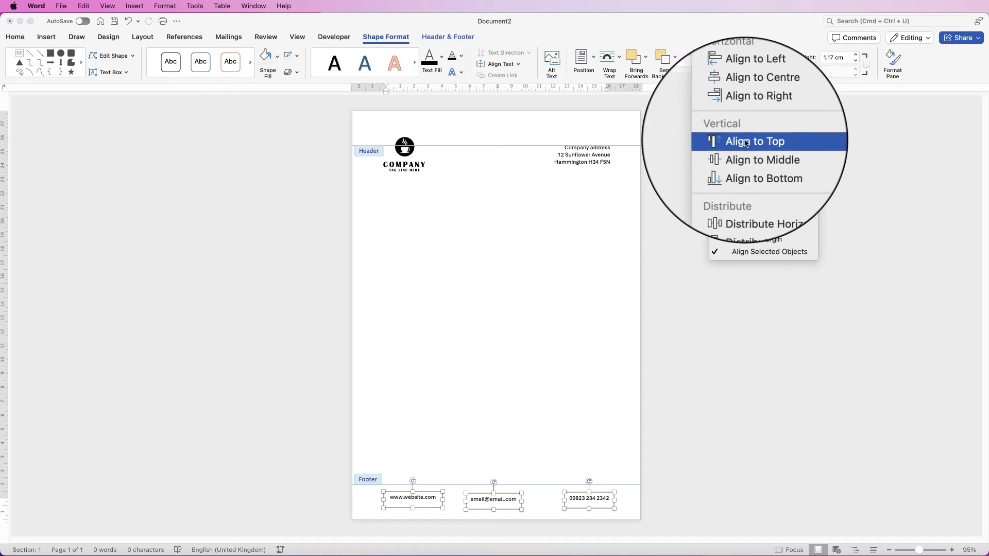
{"action": "left_click", "coordinate": [741, 140]}
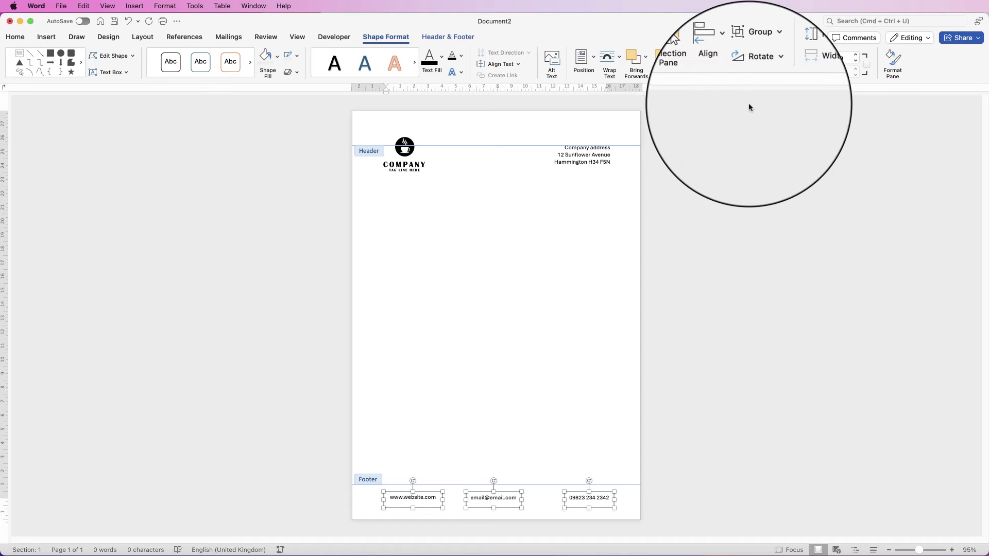
{"action": "left_click", "coordinate": [732, 58]}
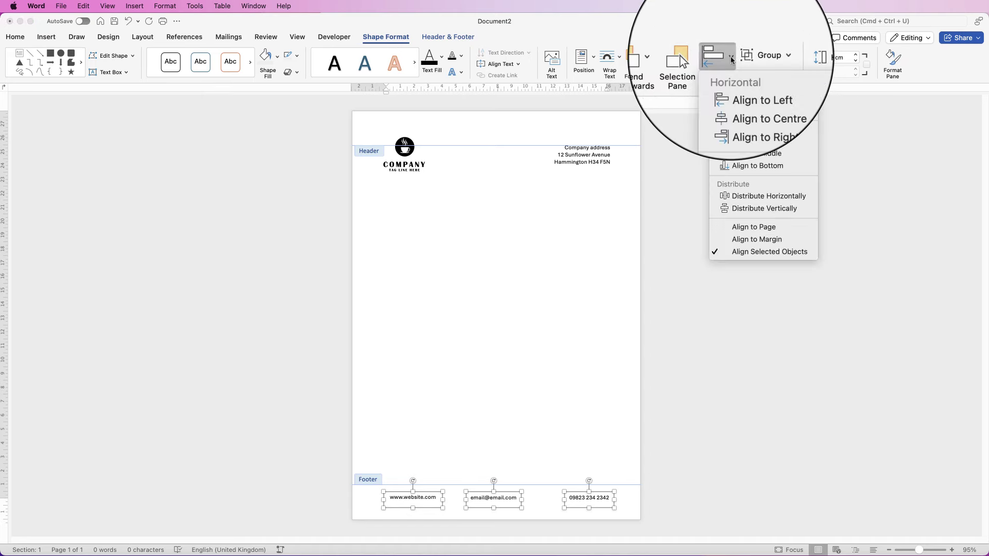
{"action": "left_click", "coordinate": [740, 199]}
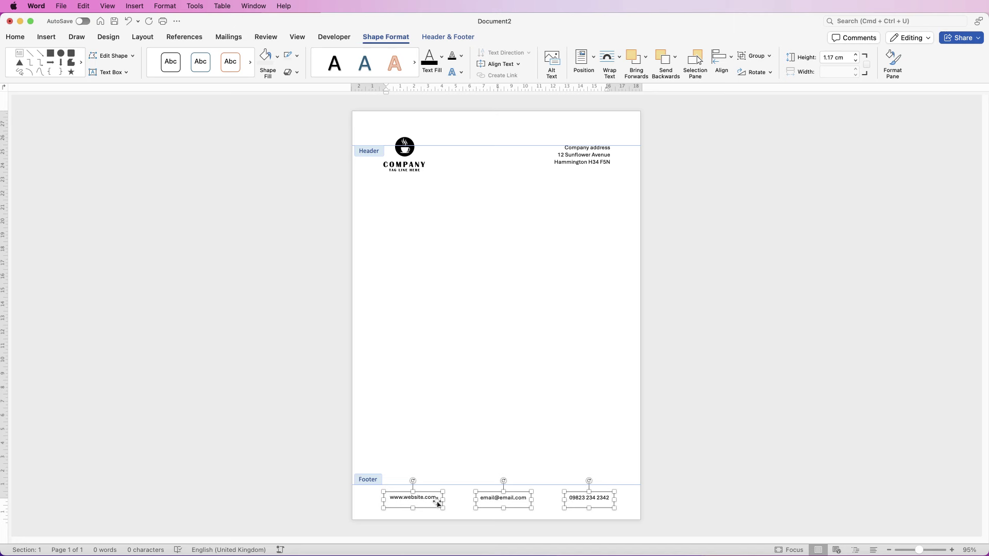
{"action": "left_click", "coordinate": [546, 509]}
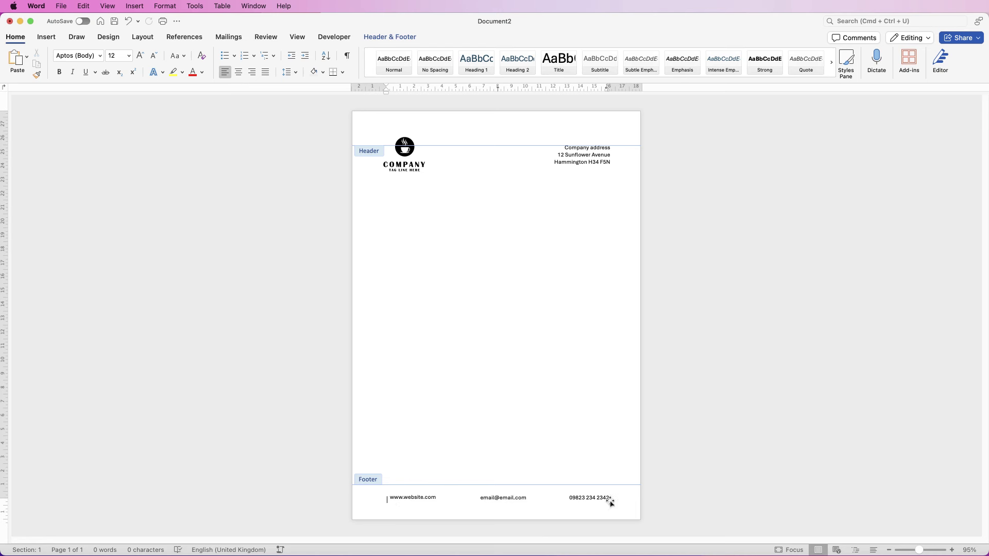
Group the three footer boxes, centre the group on the page, and close header/footer editing
{"action": "left_click", "coordinate": [581, 499]}
{"action": "left_click", "coordinate": [503, 499], "text": "shift"}
{"action": "left_click", "coordinate": [415, 499], "text": "shift"}
{"action": "left_click", "coordinate": [755, 56]}
{"action": "left_click", "coordinate": [756, 68]}
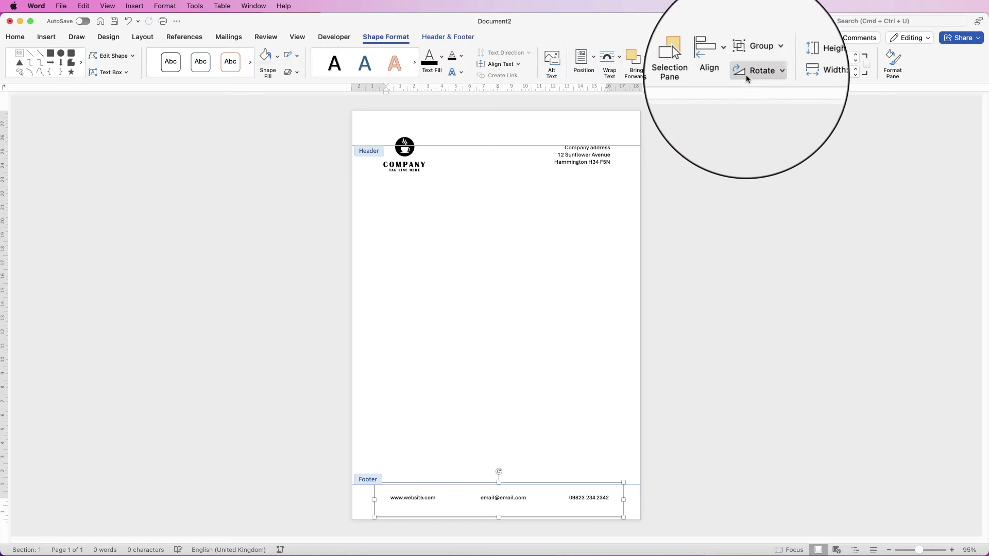
{"action": "left_click", "coordinate": [732, 58]}
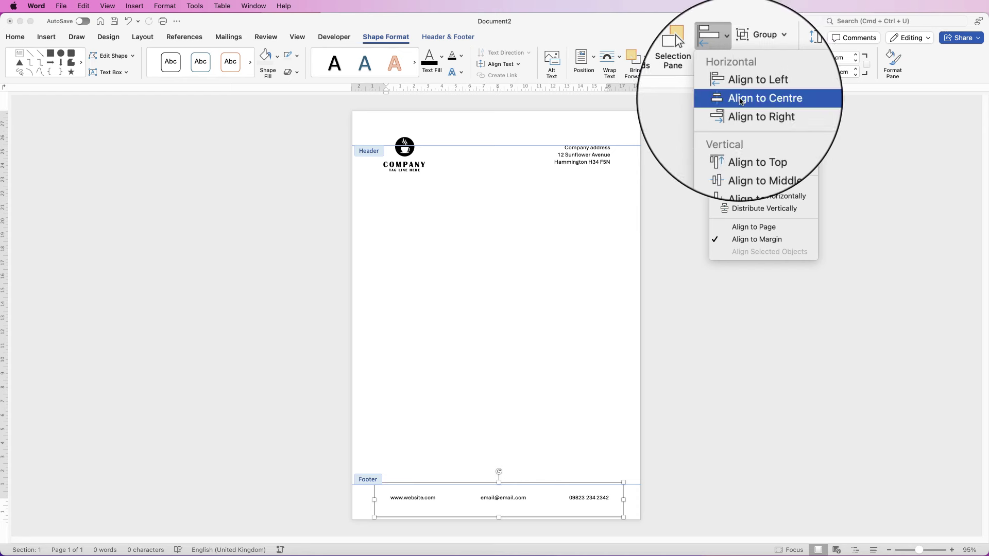
{"action": "left_click", "coordinate": [744, 98]}
{"action": "left_click", "coordinate": [629, 501]}
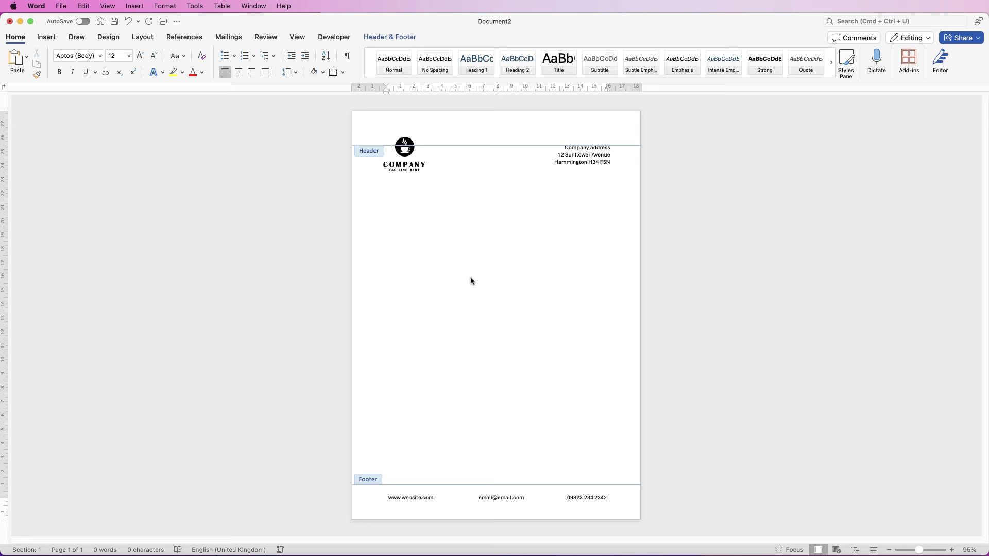
{"action": "double_click", "coordinate": [483, 276]}
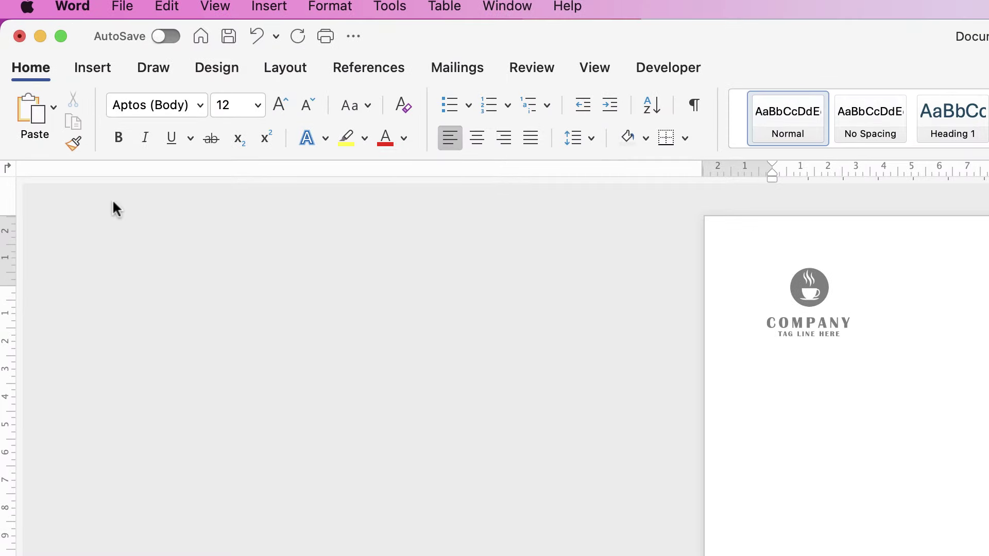
Drag the top margin down on the vertical ruler so the body starts below the letterhead
{"action": "left_click", "coordinate": [593, 71]}
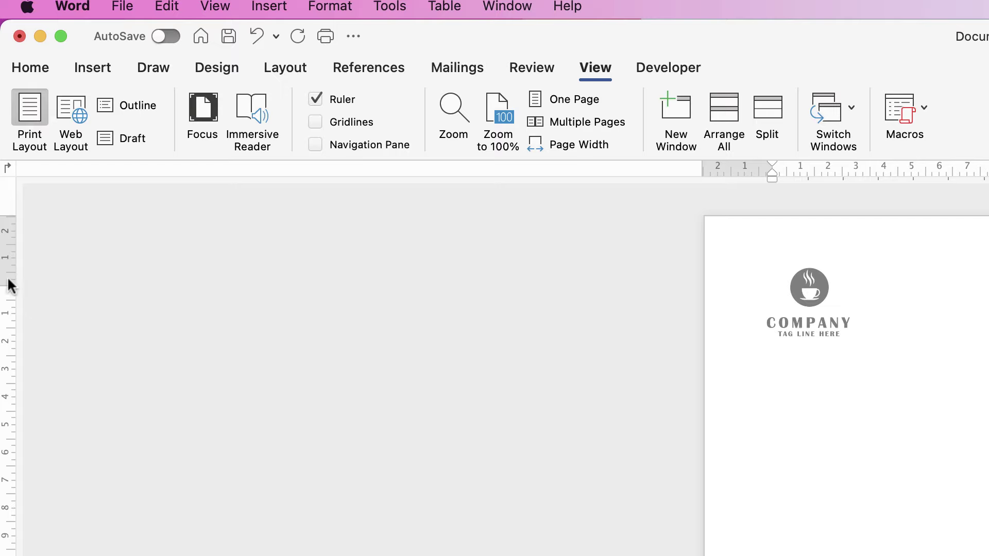
{"action": "left_click_drag", "start_coordinate": [6, 284], "coordinate": [16, 377]}
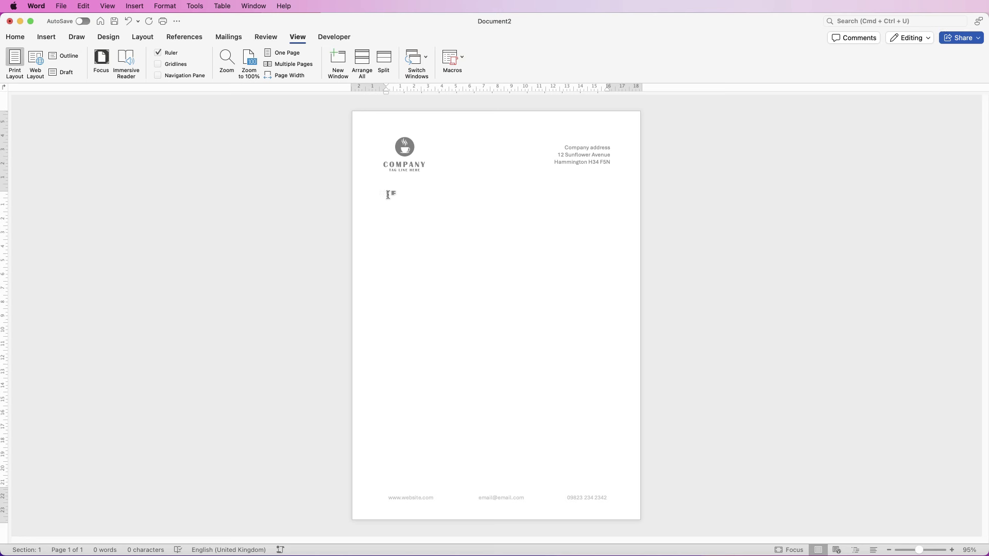
{"action": "left_click_drag", "start_coordinate": [4, 189], "coordinate": [4, 201]}
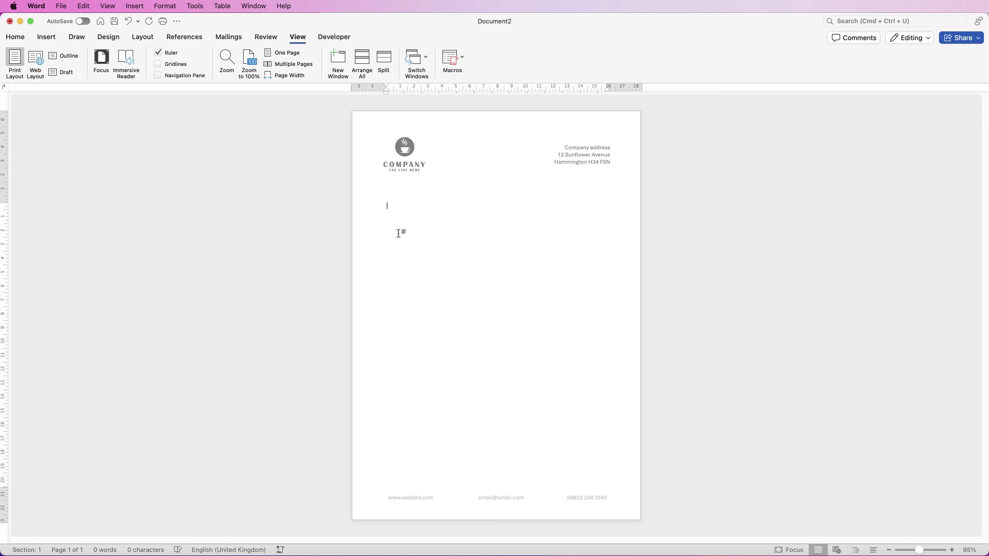
Type 'Dear' and a bold, underlined 14-point 'TITLE OF LETTER' line beneath it
{"action": "type", "text": "Dear"}
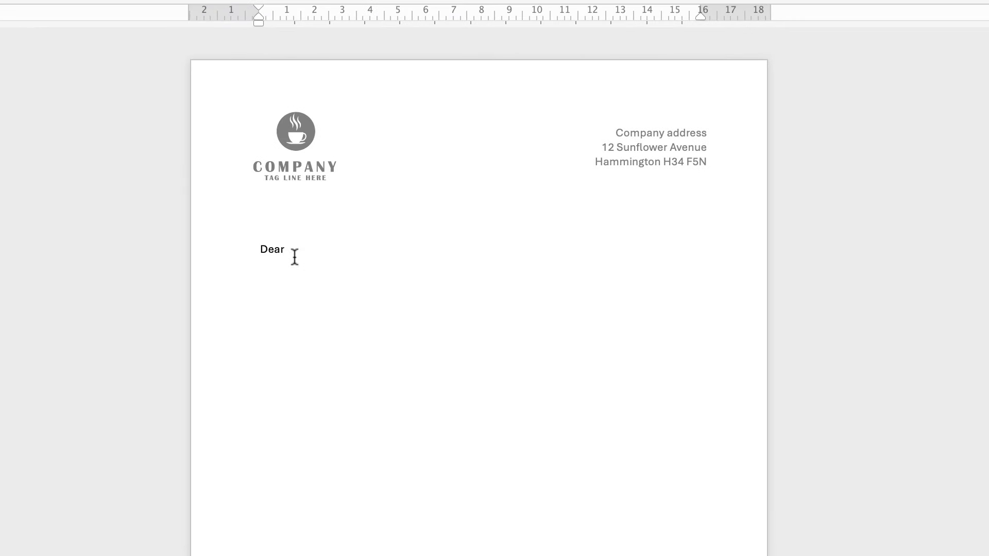
{"action": "key", "text": "Return"}
{"action": "type", "text": "TER"}
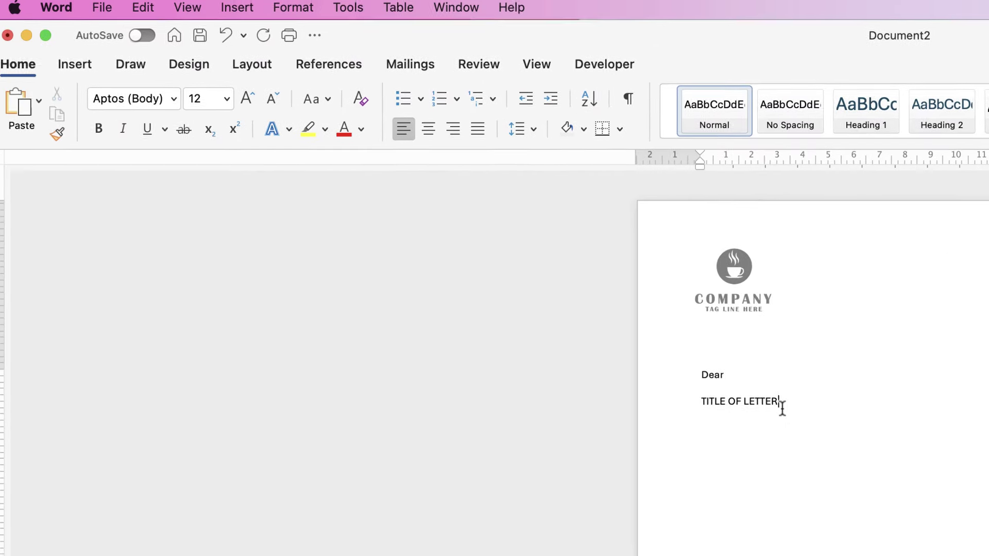
{"action": "left_click_drag", "start_coordinate": [345, 278], "coordinate": [329, 279]}
{"action": "left_click_drag", "start_coordinate": [773, 408], "coordinate": [713, 403]}
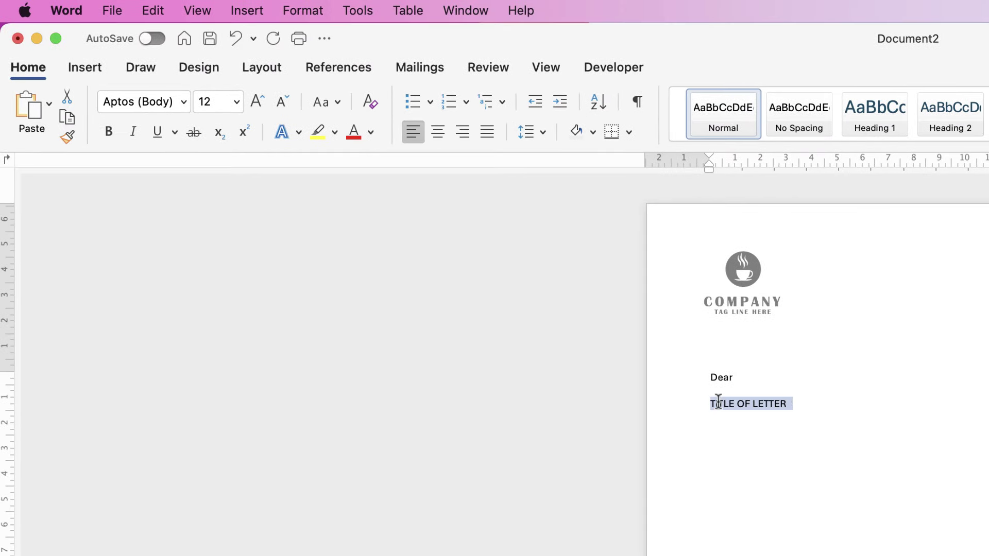
{"action": "left_click", "coordinate": [108, 133]}
{"action": "left_click", "coordinate": [157, 132]}
{"action": "left_click", "coordinate": [257, 103]}
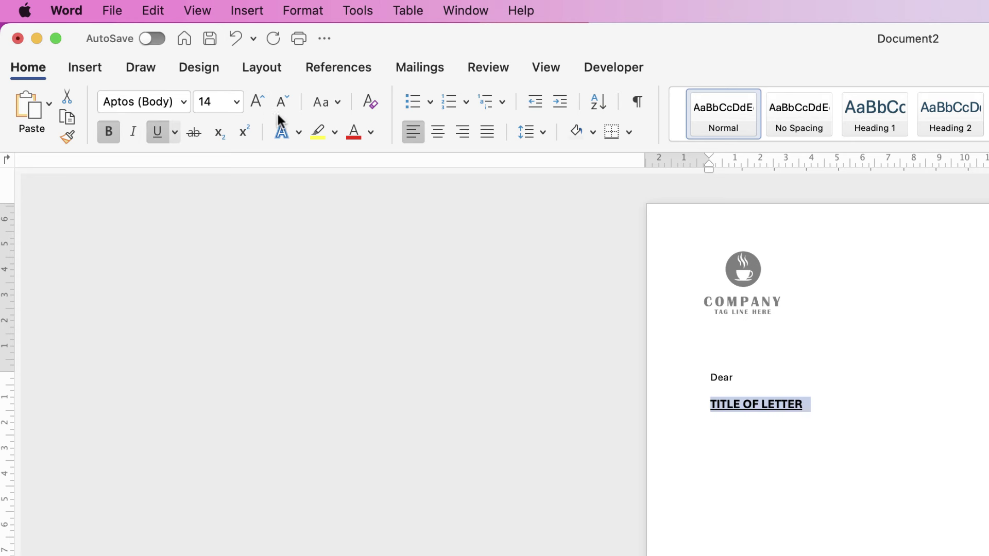
{"action": "left_click", "coordinate": [814, 406]}
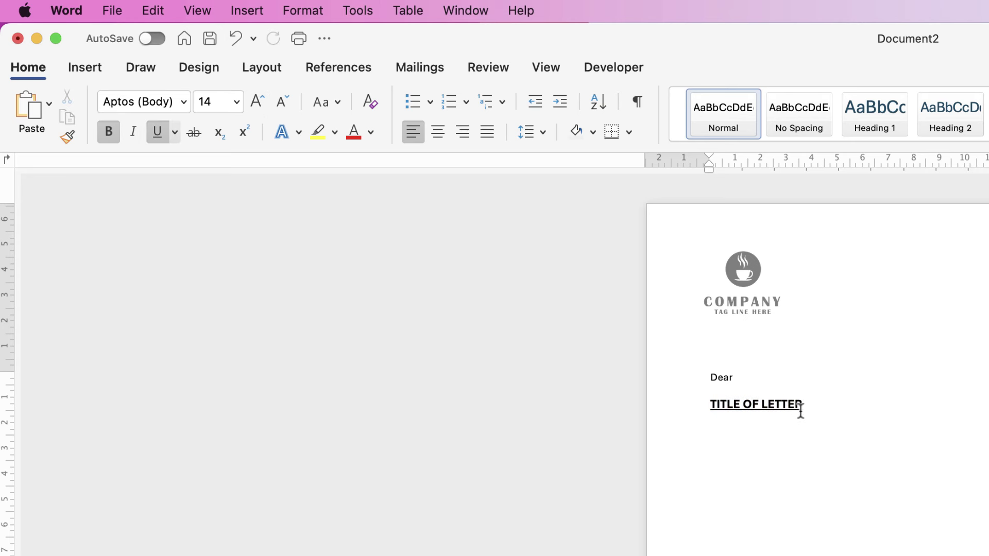
Add unformatted blank lines below the title and begin the closing 'Your si'
{"action": "key", "text": "Return"}
{"action": "type", "text": "GHKGHJ"}
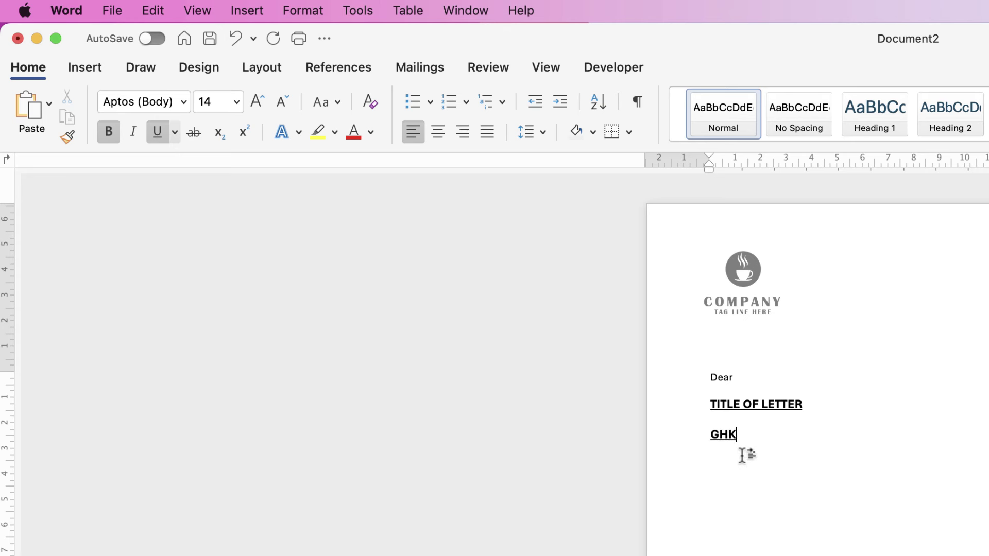
{"action": "key", "text": "BackSpace"}
{"action": "key", "text": "BackSpace"}
{"action": "key", "text": "BackSpace"}
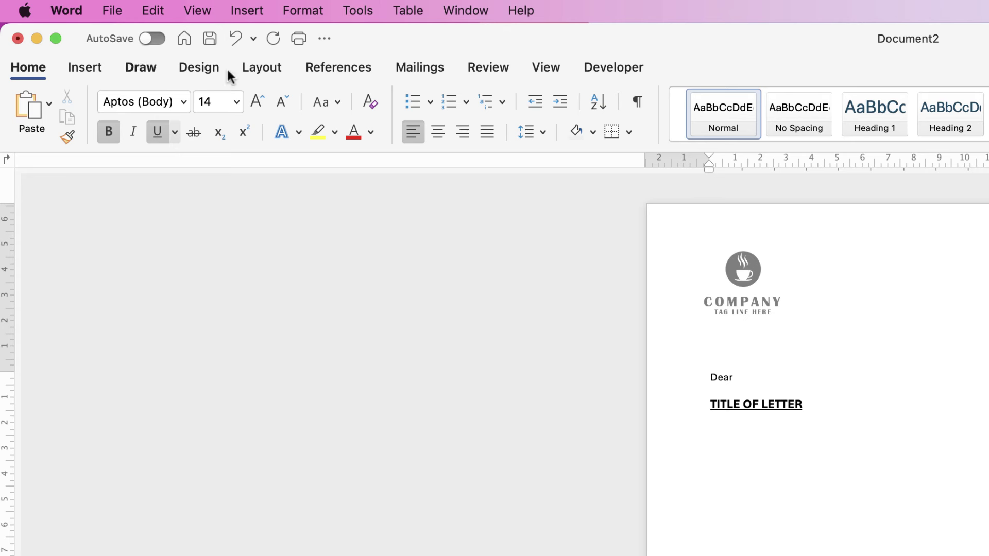
{"action": "left_click", "coordinate": [369, 103]}
{"action": "type", "text": "FGHFHRF"}
{"action": "key", "text": "BackSpace"}
{"action": "key", "text": "BackSpace"}
{"action": "key", "text": "BackSpace"}
{"action": "key", "text": "BackSpace"}
{"action": "key", "text": "BackSpace"}
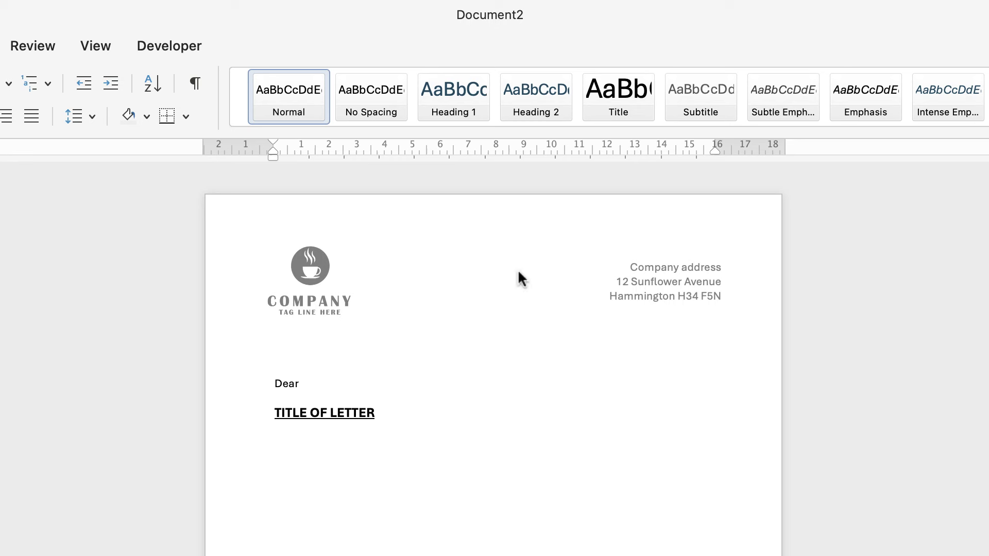
{"action": "key", "text": "Return"}
{"action": "key", "text": "Return"}
{"action": "type", "text": "Your"}
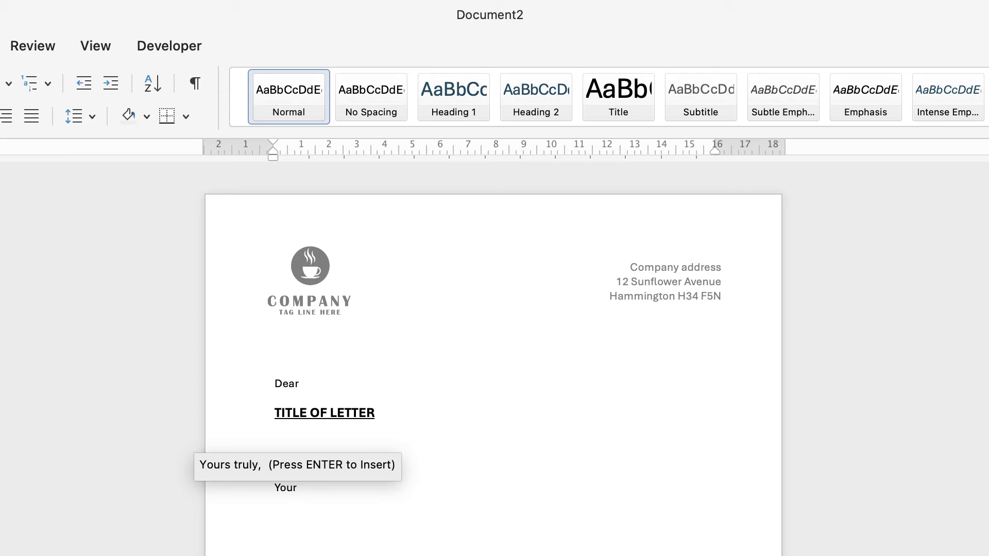
{"action": "type", "text": " sincerely"}
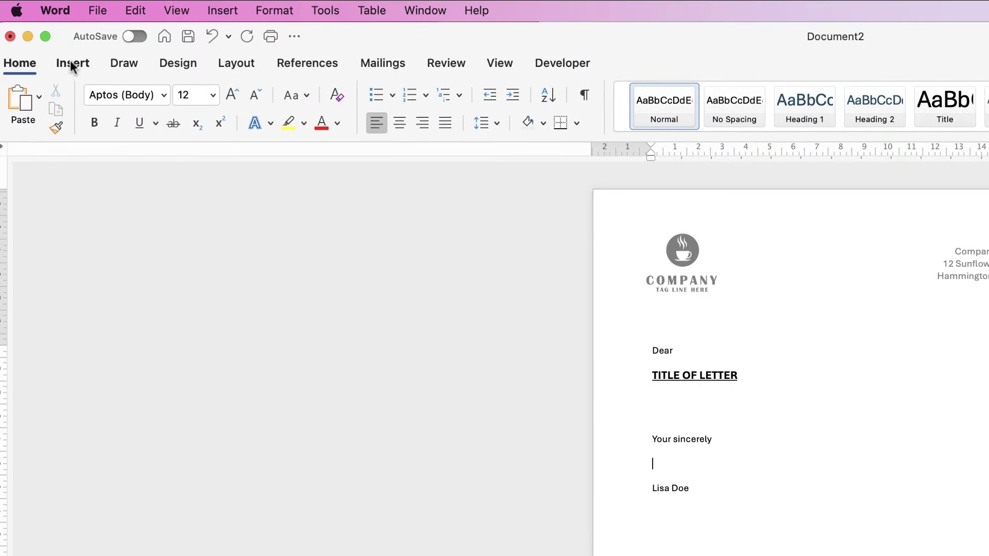
Insert the signature image Written by Mouse.png from file
{"action": "left_click", "coordinate": [72, 63]}
{"action": "left_click", "coordinate": [216, 102]}
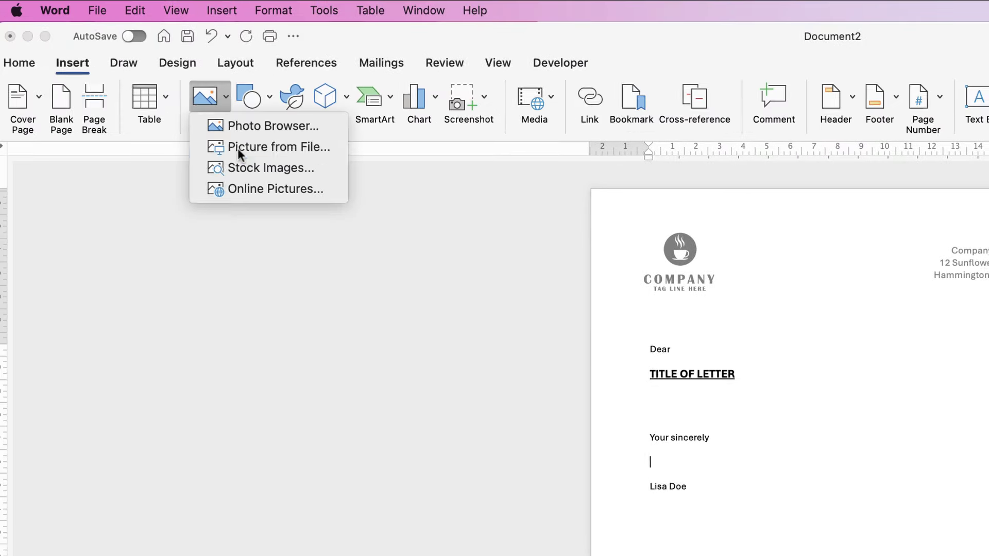
{"action": "left_click", "coordinate": [237, 147]}
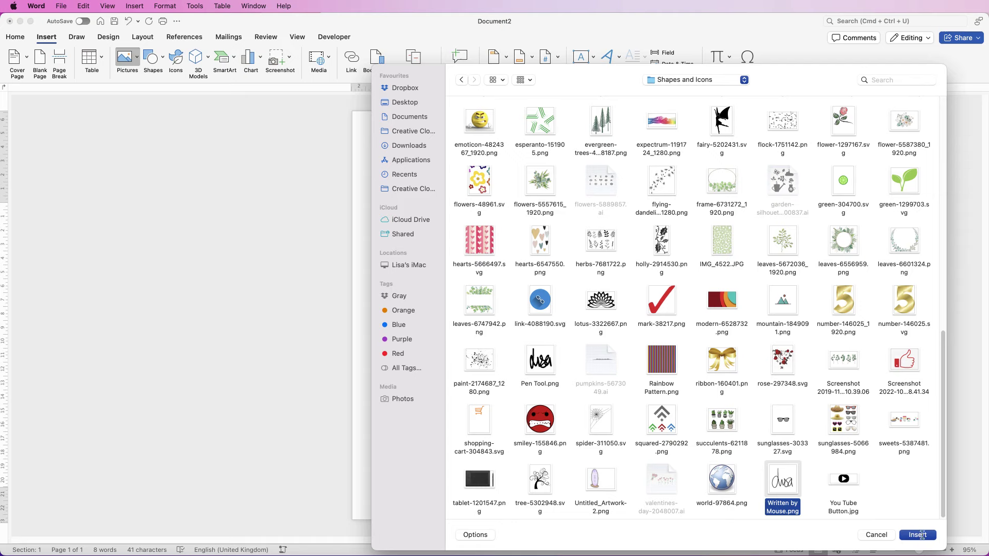
{"action": "left_click", "coordinate": [918, 536]}
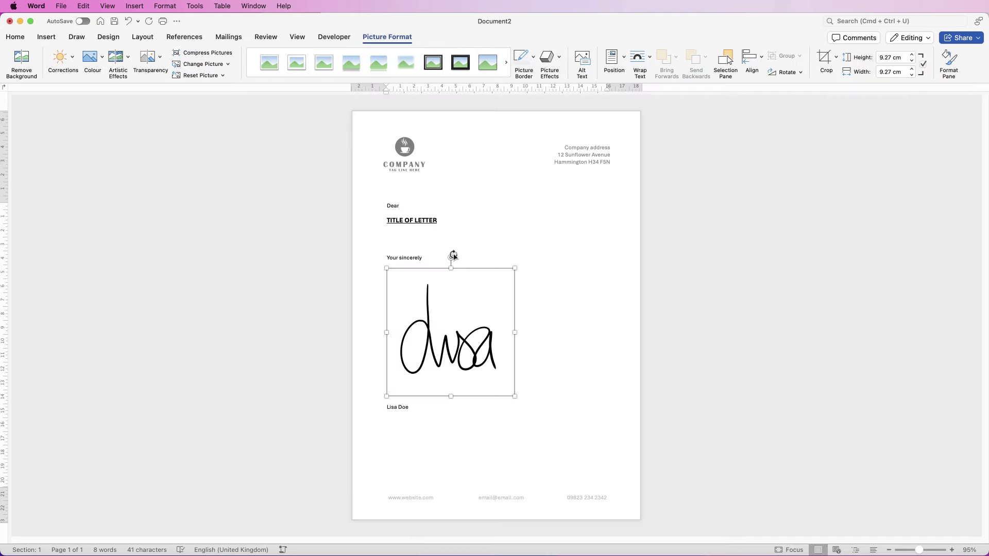
Set the signature to In Front of Text, shrink it to about 1.7 cm, and place it above the name
{"action": "left_click", "coordinate": [650, 57]}
{"action": "left_click", "coordinate": [664, 150]}
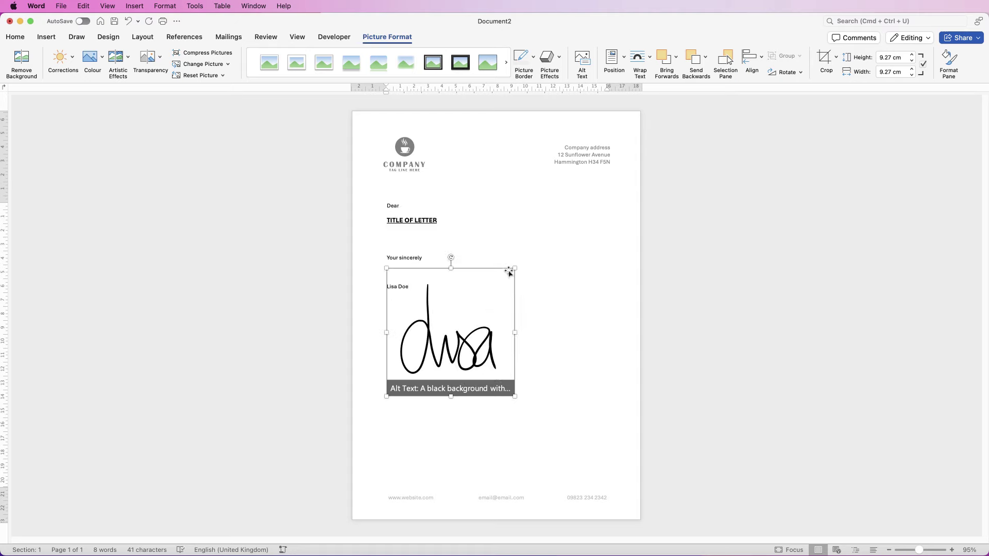
{"action": "left_click_drag", "start_coordinate": [515, 267], "coordinate": [411, 373]}
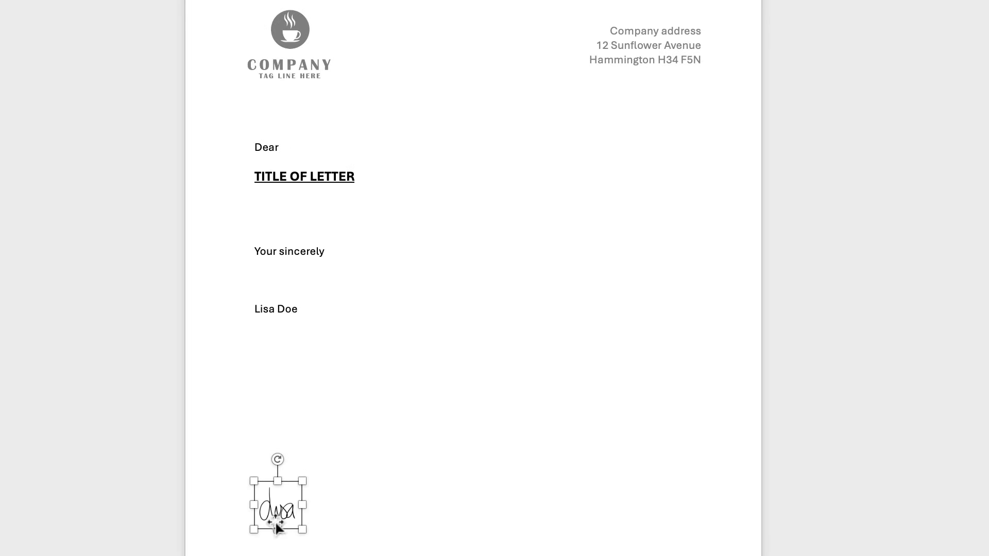
{"action": "mouse_move", "coordinate": [278, 512]}
{"action": "left_mouse_down"}
{"action": "mouse_move", "coordinate": [277, 283]}
{"action": "mouse_move", "coordinate": [266, 284]}
{"action": "mouse_move", "coordinate": [277, 287]}
{"action": "left_mouse_up"}
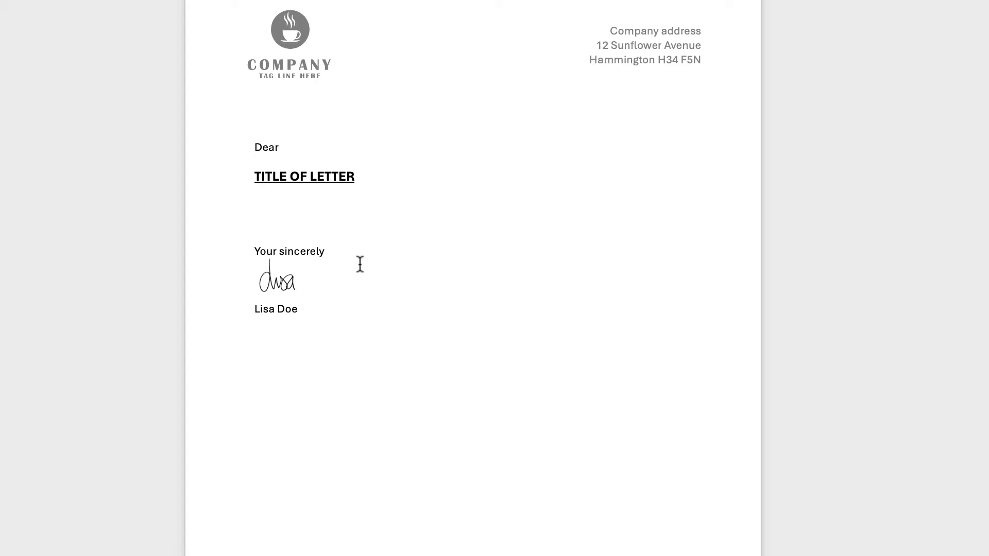
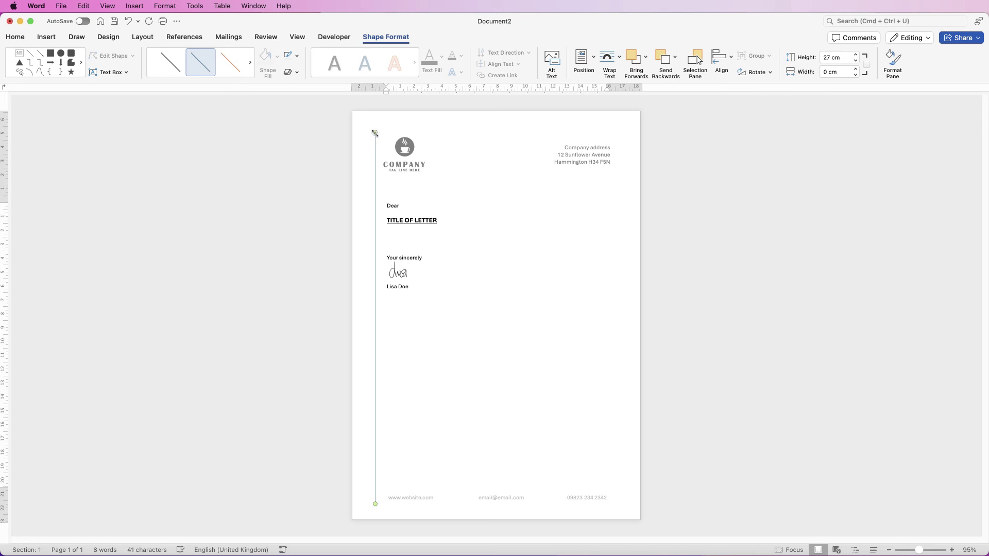
Nudge the vertical guide line right onto the left edge of the letter text
{"action": "key", "text": "Right"}
{"action": "key", "text": "Right"}
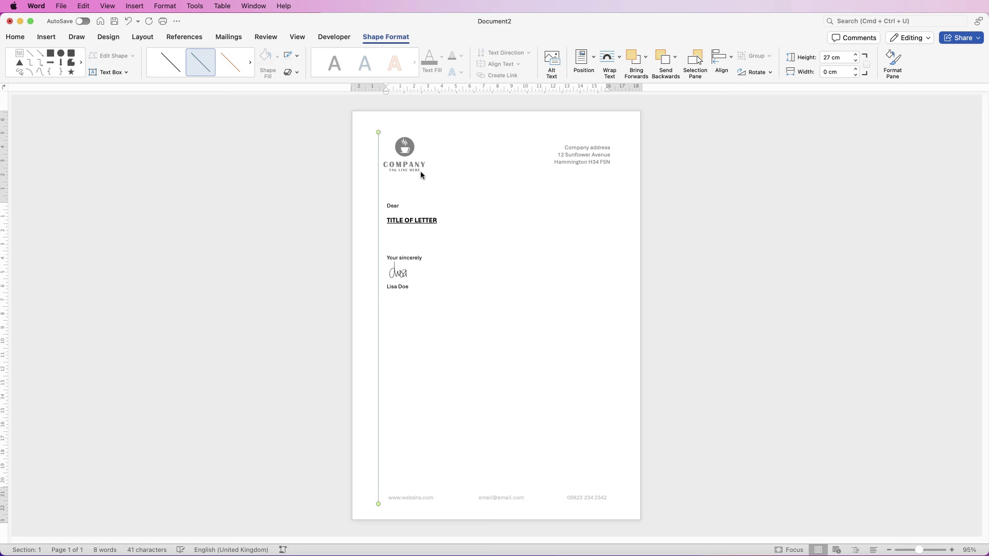
{"action": "key", "text": "Right"}
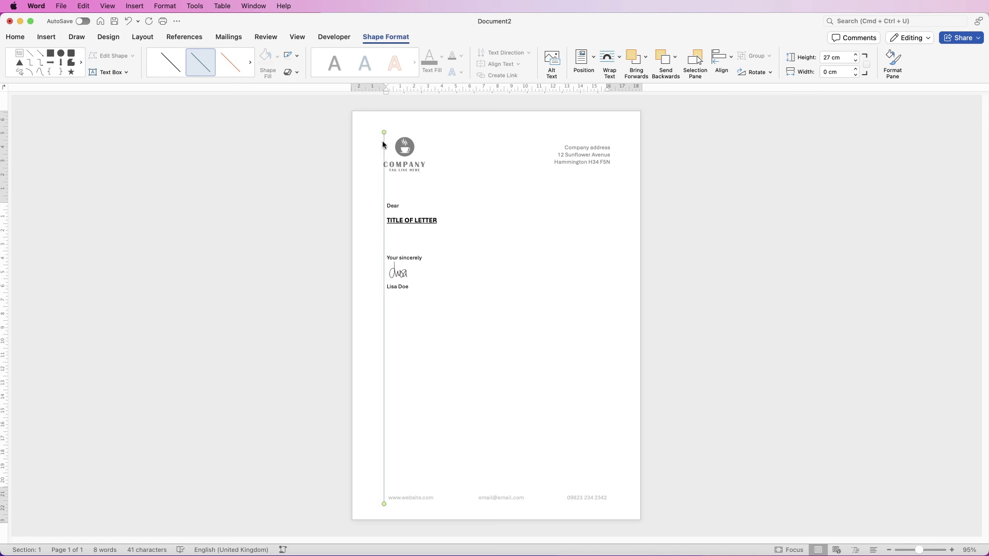
{"action": "left_click", "coordinate": [390, 168]}
{"action": "left_click", "coordinate": [384, 202]}
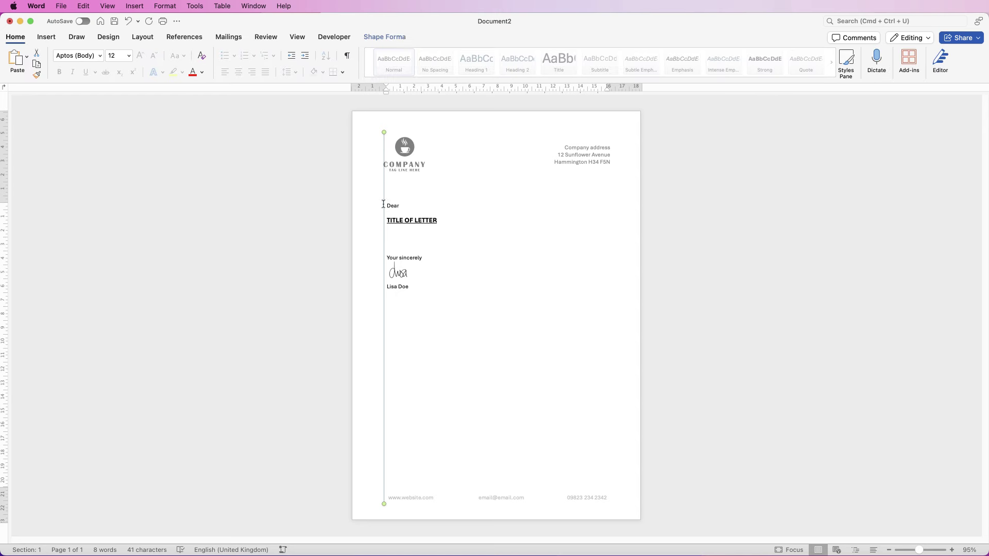
{"action": "key", "text": "Right"}
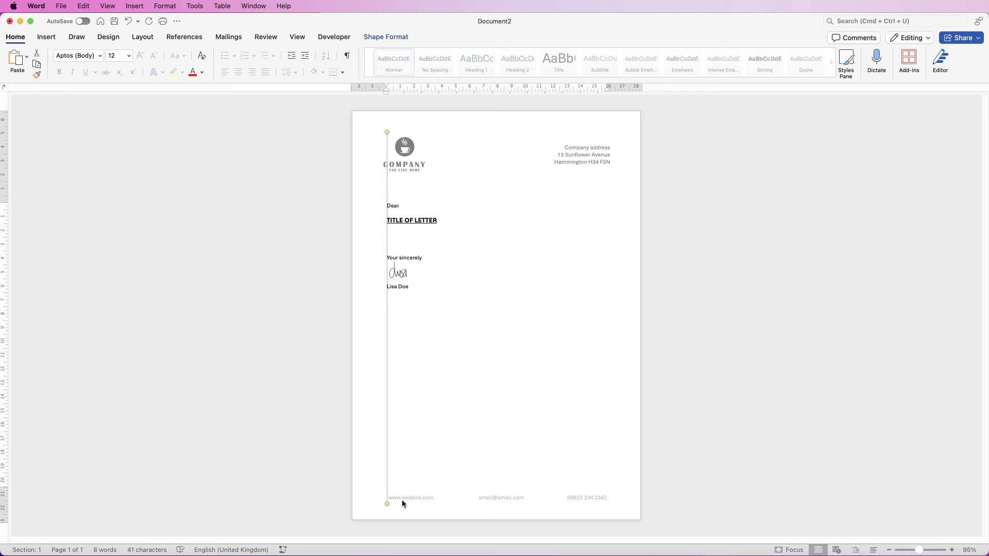
{"action": "left_click", "coordinate": [404, 509]}
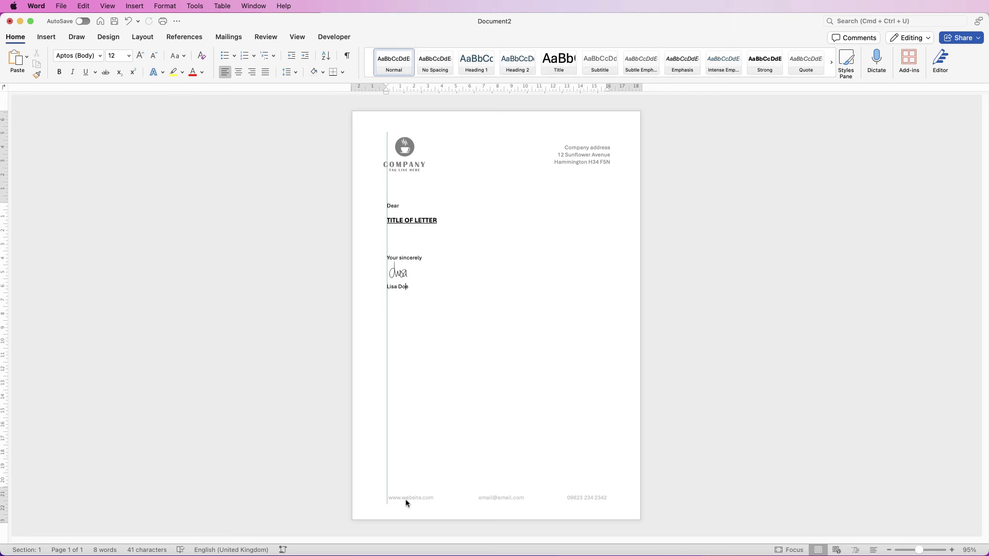
Shift the footer contacts left and the header logo right to meet the guide line
{"action": "double_click", "coordinate": [406, 503]}
{"action": "left_click", "coordinate": [406, 504]}
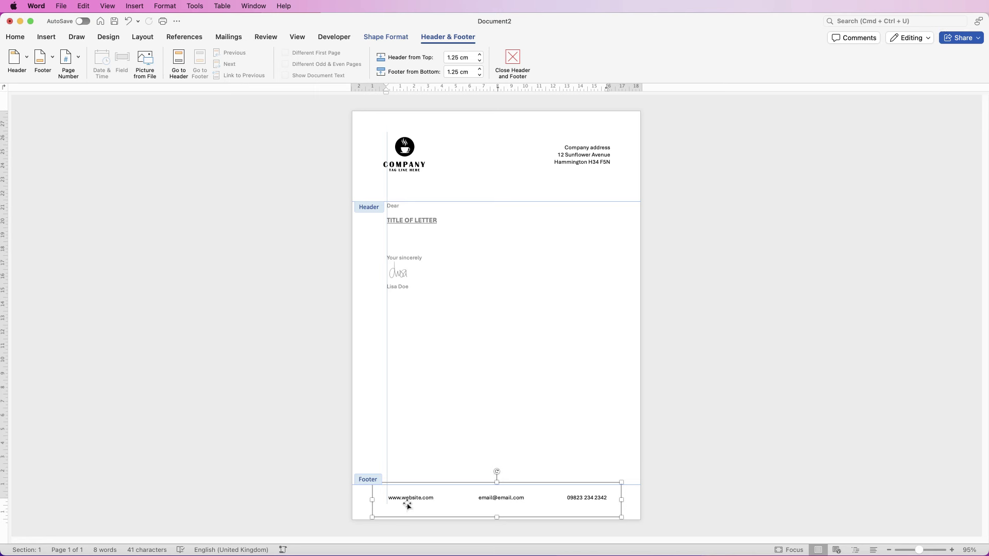
{"action": "left_click_drag", "start_coordinate": [407, 505], "coordinate": [406, 505]}
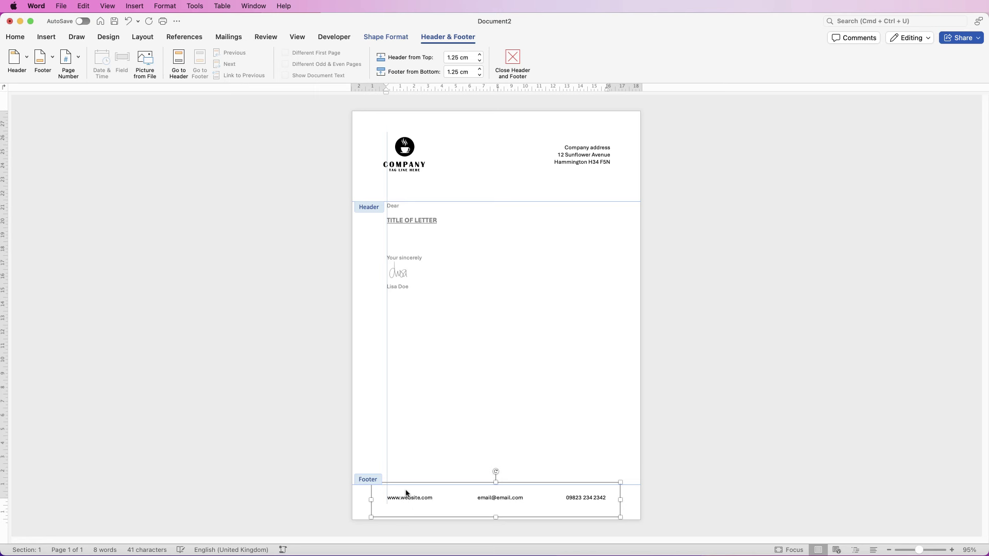
{"action": "left_click", "coordinate": [395, 157]}
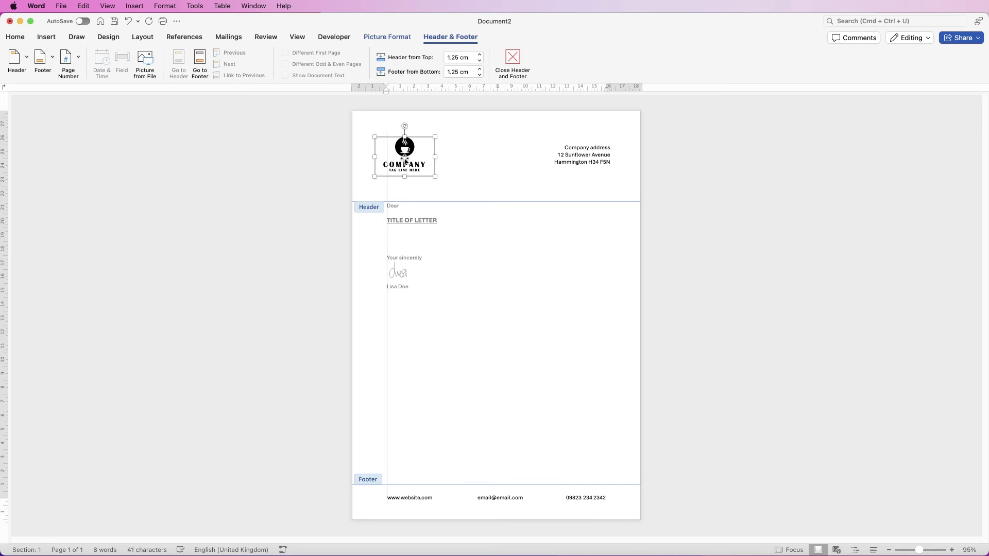
{"action": "key", "text": "Right"}
{"action": "key", "text": "Right"}
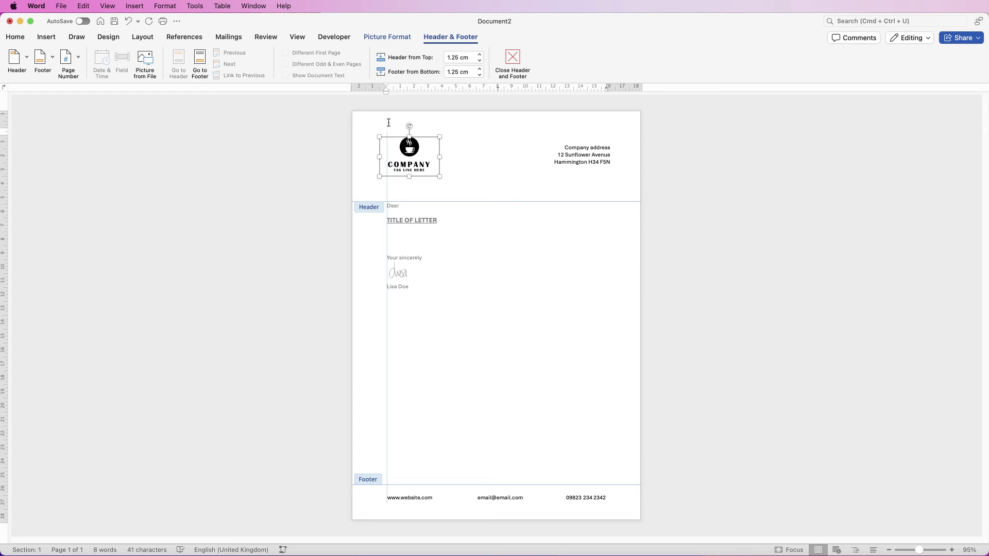
{"action": "double_click", "coordinate": [389, 347]}
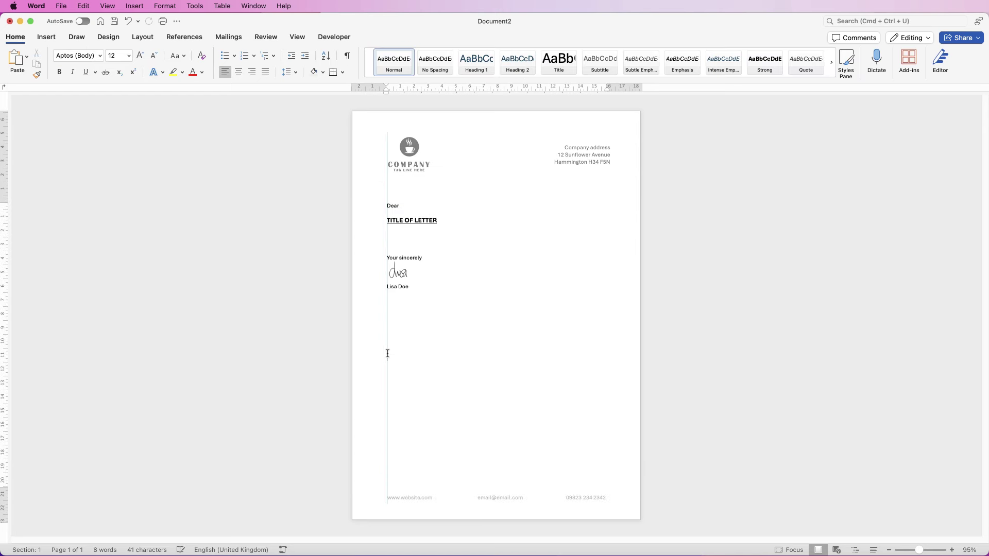
{"action": "left_click", "coordinate": [387, 353]}
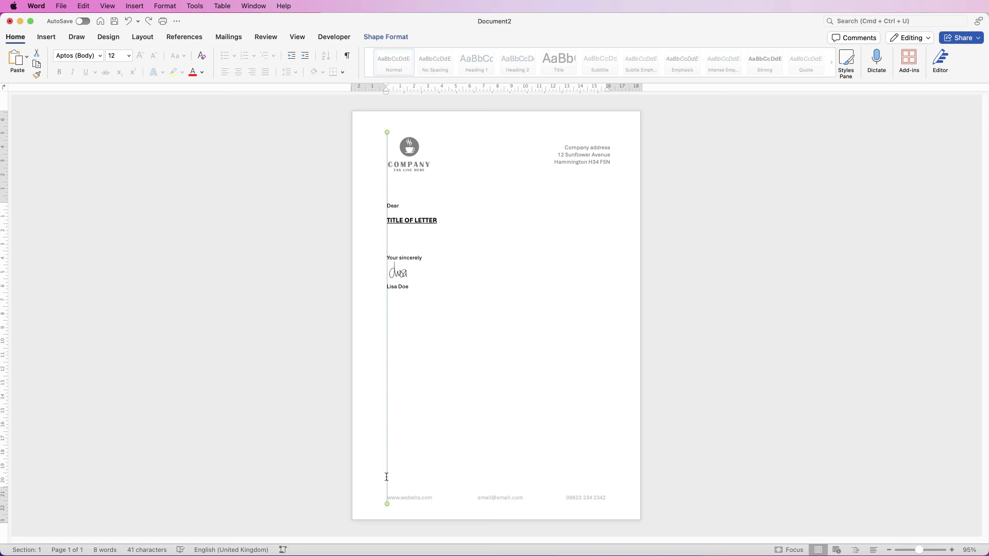
Move the guide to the right margin, ungroup the footer, and align the phone number box to it
{"action": "left_click_drag", "start_coordinate": [388, 478], "coordinate": [610, 470]}
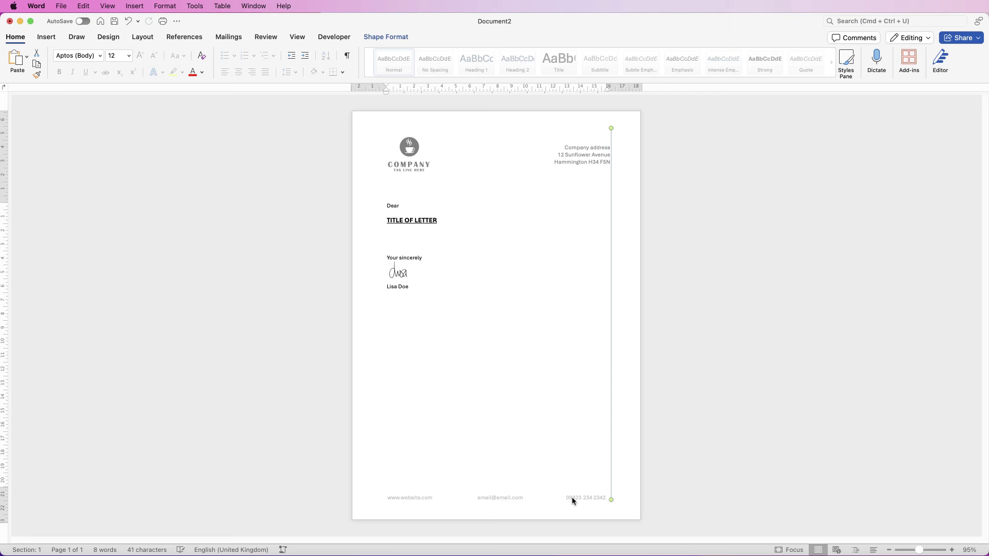
{"action": "double_click", "coordinate": [573, 500]}
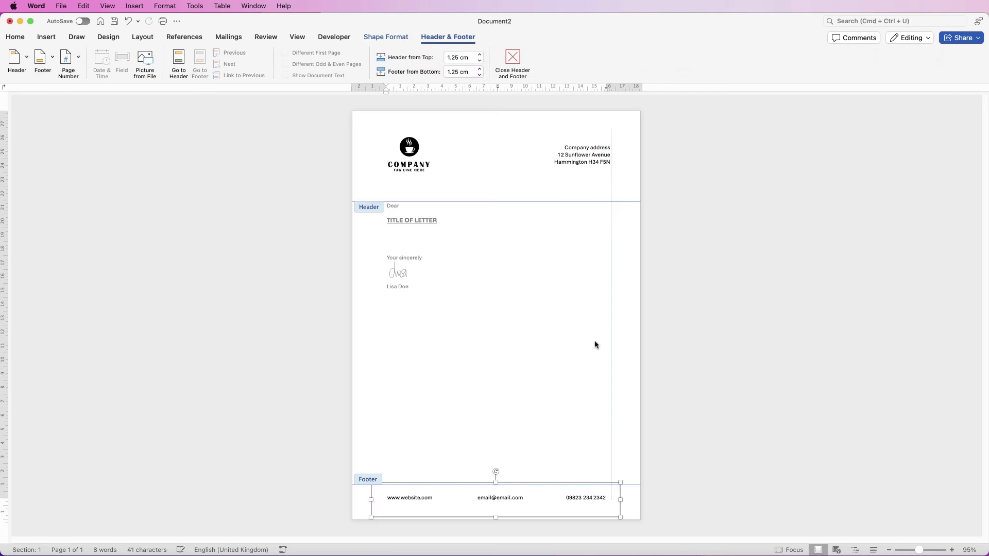
{"action": "left_click", "coordinate": [386, 37]}
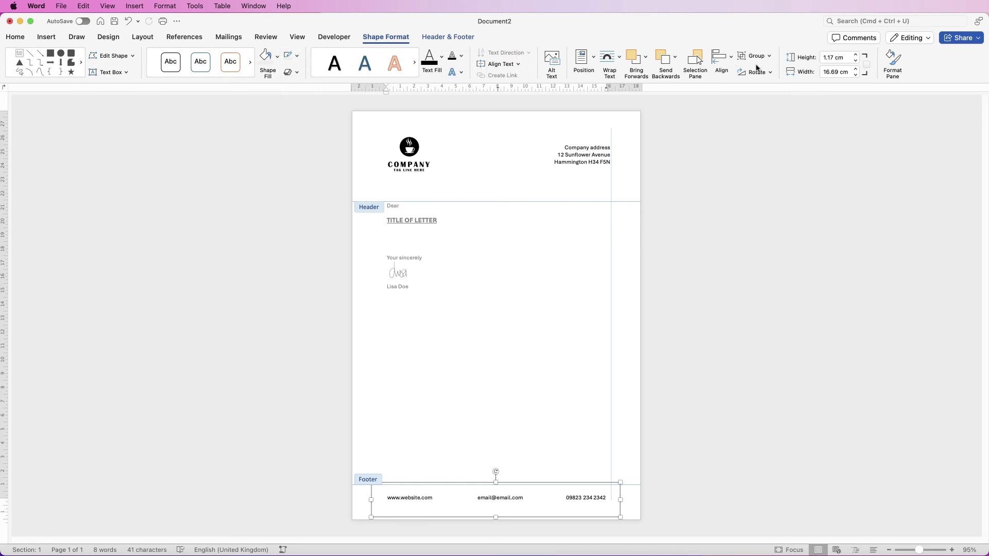
{"action": "left_click", "coordinate": [770, 56]}
{"action": "left_click", "coordinate": [770, 89]}
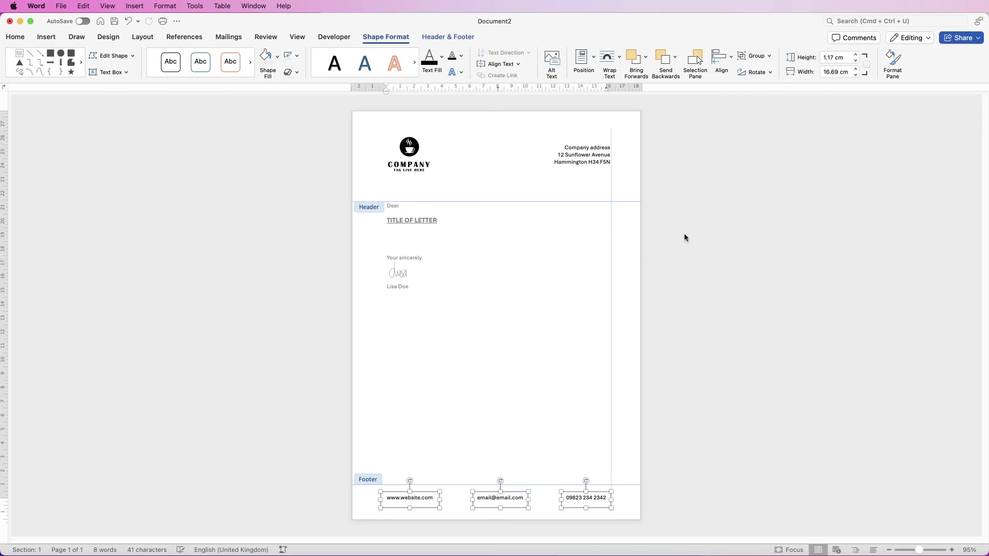
{"action": "left_click", "coordinate": [596, 496]}
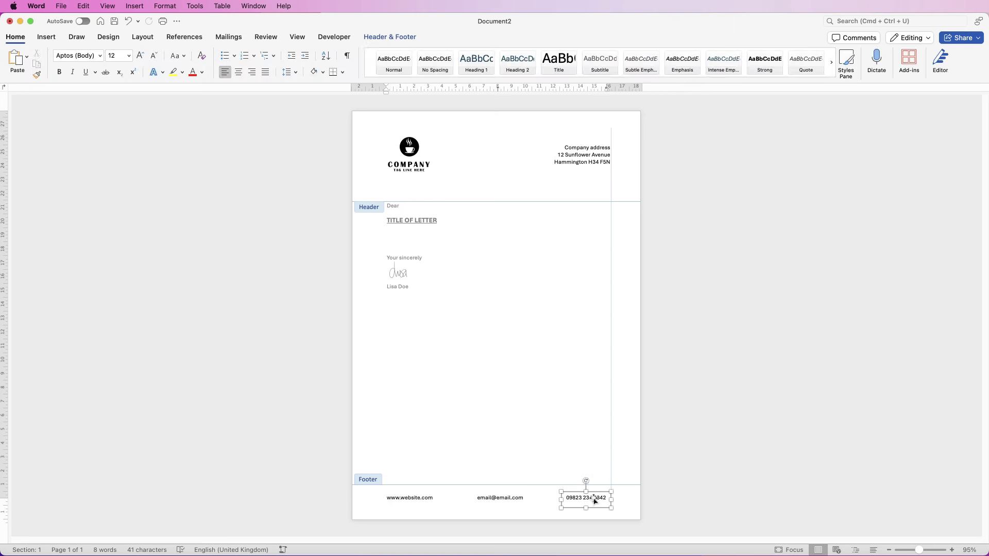
{"action": "key", "text": "Escape"}
{"action": "key", "text": "Right"}
{"action": "key", "text": "Right"}
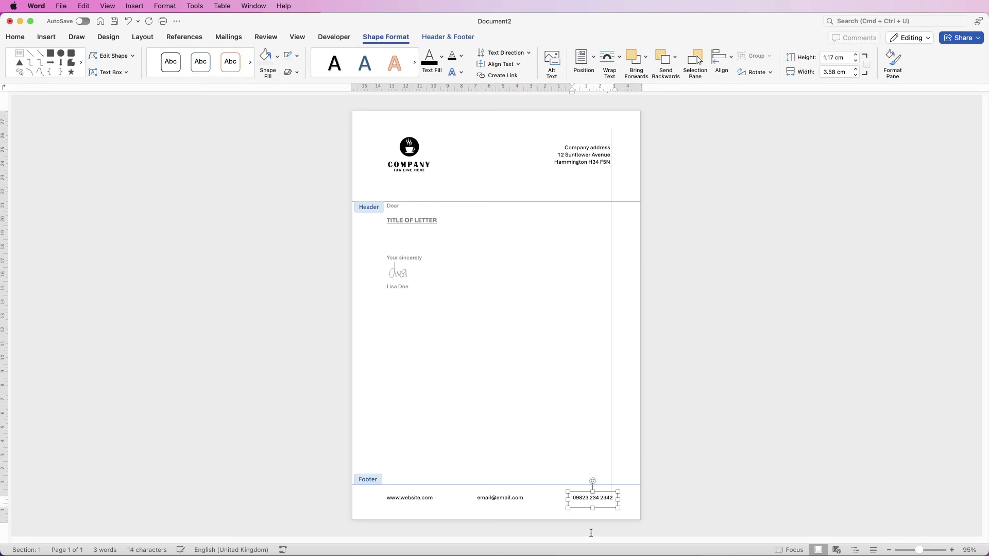
{"action": "key", "text": "Left"}
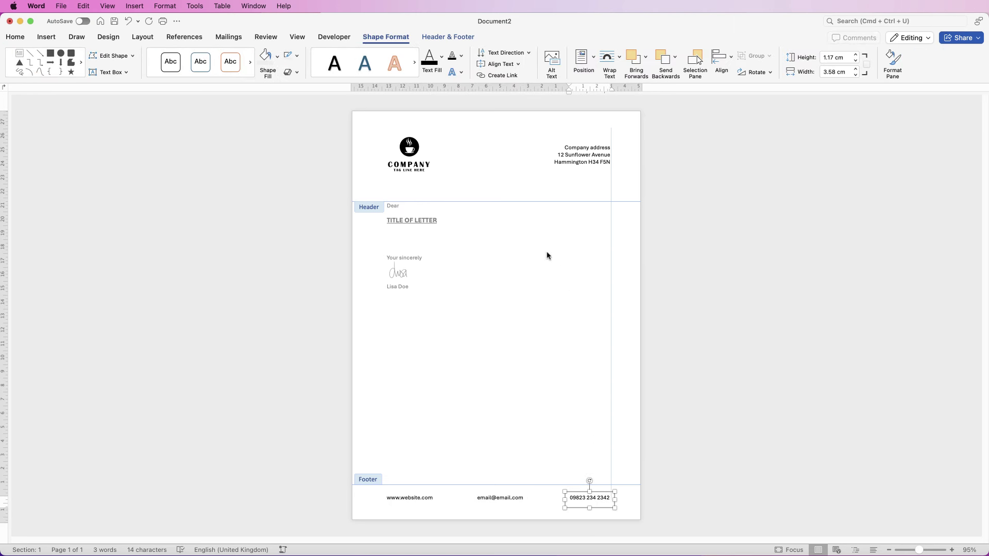
Leave footer editing and delete the vertical guide line
{"action": "double_click", "coordinate": [598, 285]}
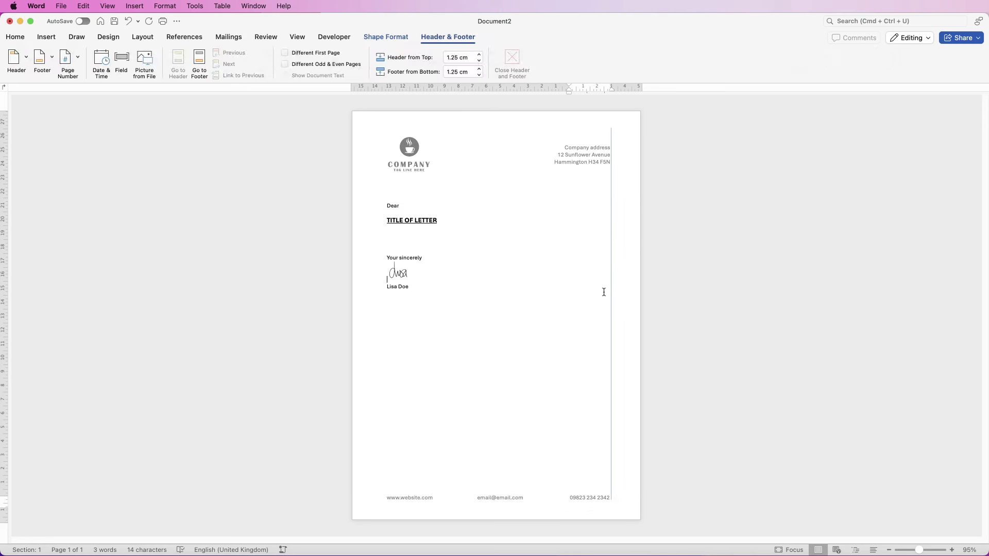
{"action": "left_click", "coordinate": [611, 297]}
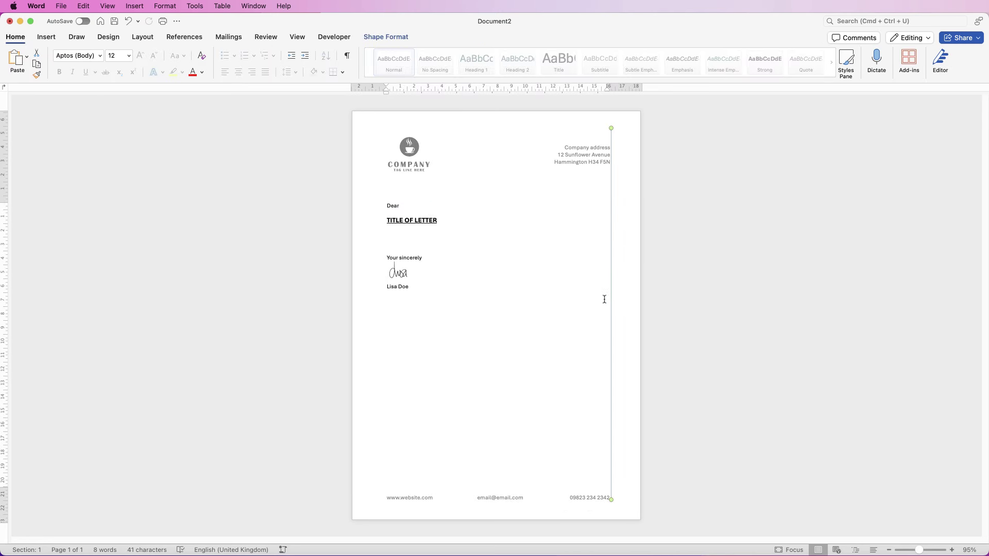
{"action": "key", "text": "Delete"}
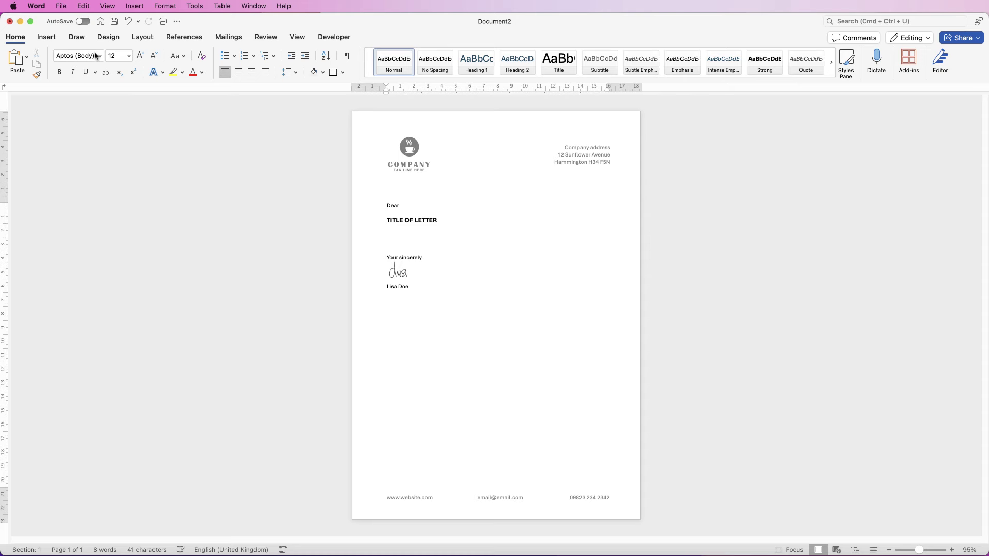
Draw a text box below the address on the right containing the date 01/01/2025
{"action": "left_click", "coordinate": [46, 36]}
{"action": "left_click", "coordinate": [594, 57]}
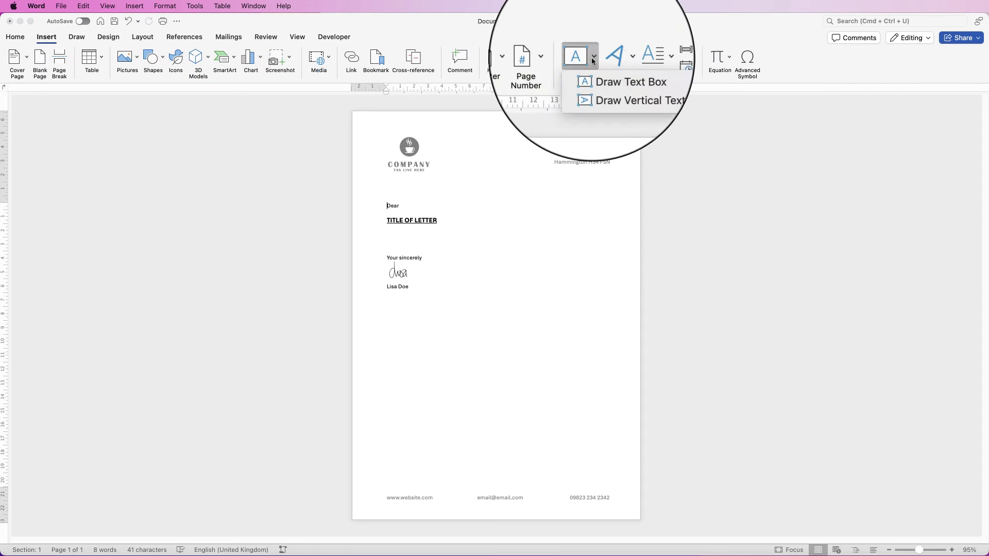
{"action": "left_click", "coordinate": [611, 70]}
{"action": "left_click_drag", "start_coordinate": [556, 197], "coordinate": [615, 211]}
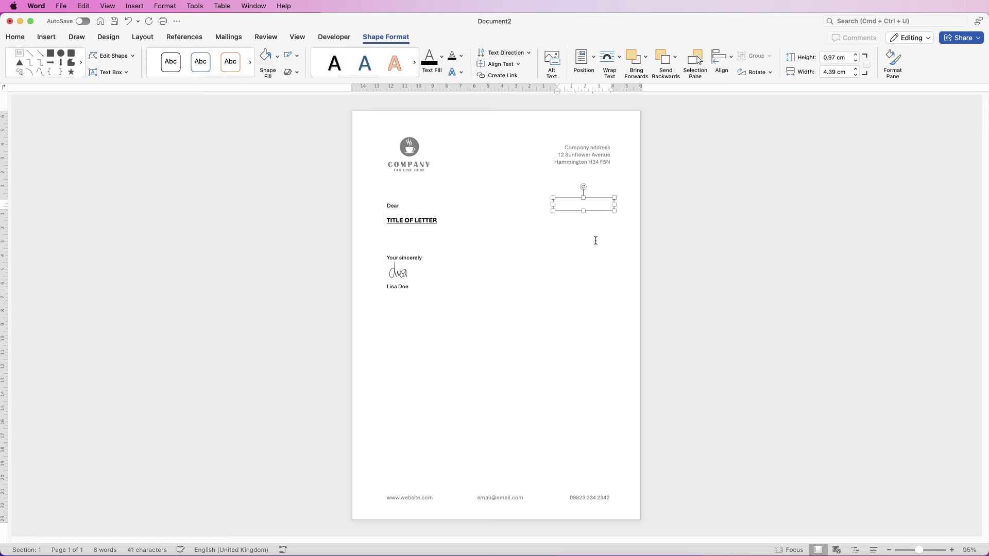
{"action": "type", "text": "01/01/2025"}
Make the date box borderless and narrower, right-align the date, and nudge it to the margin
{"action": "left_click", "coordinate": [559, 234]}
{"action": "left_click", "coordinate": [582, 203]}
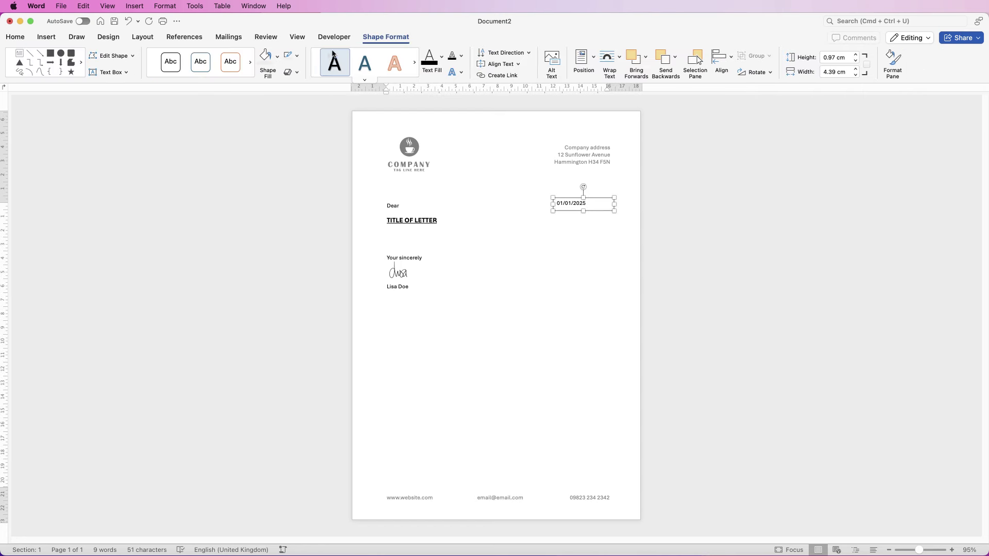
{"action": "left_click", "coordinate": [296, 55]}
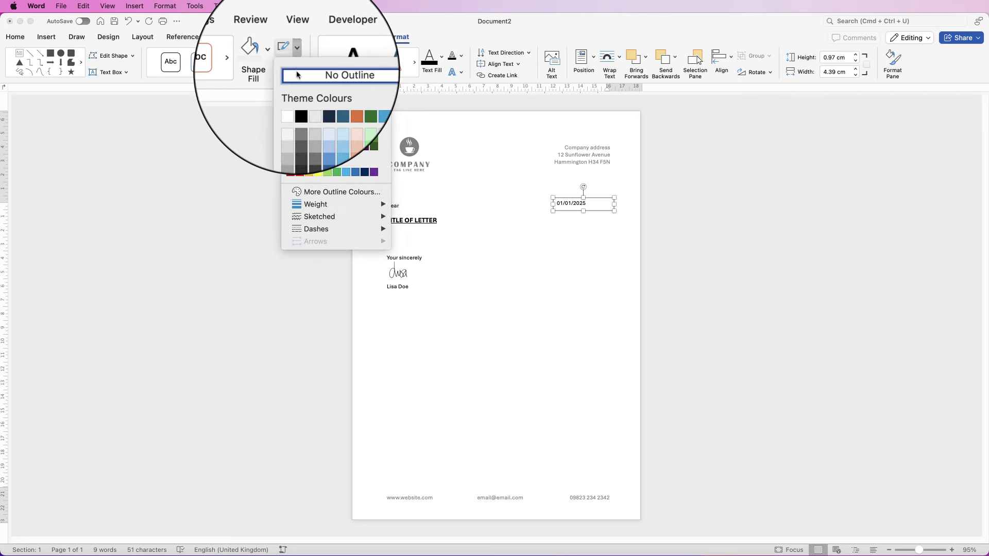
{"action": "left_click", "coordinate": [297, 75]}
{"action": "left_click_drag", "start_coordinate": [615, 204], "coordinate": [594, 206]}
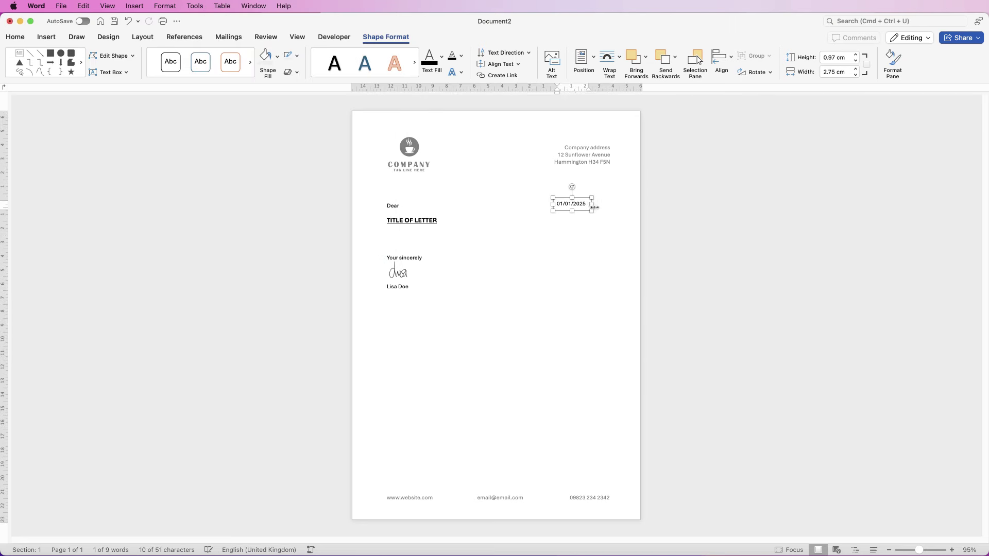
{"action": "left_click", "coordinate": [15, 37]}
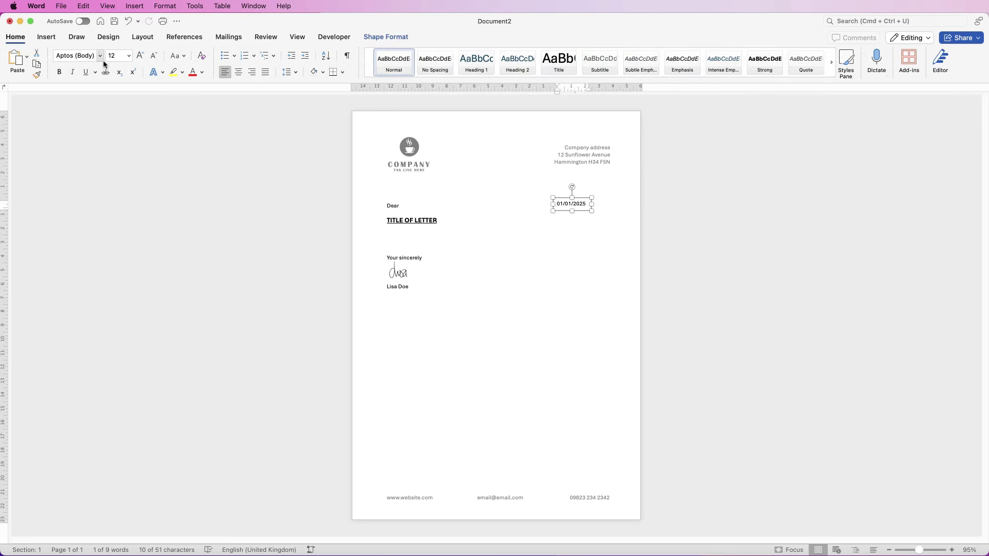
{"action": "left_click", "coordinate": [252, 73]}
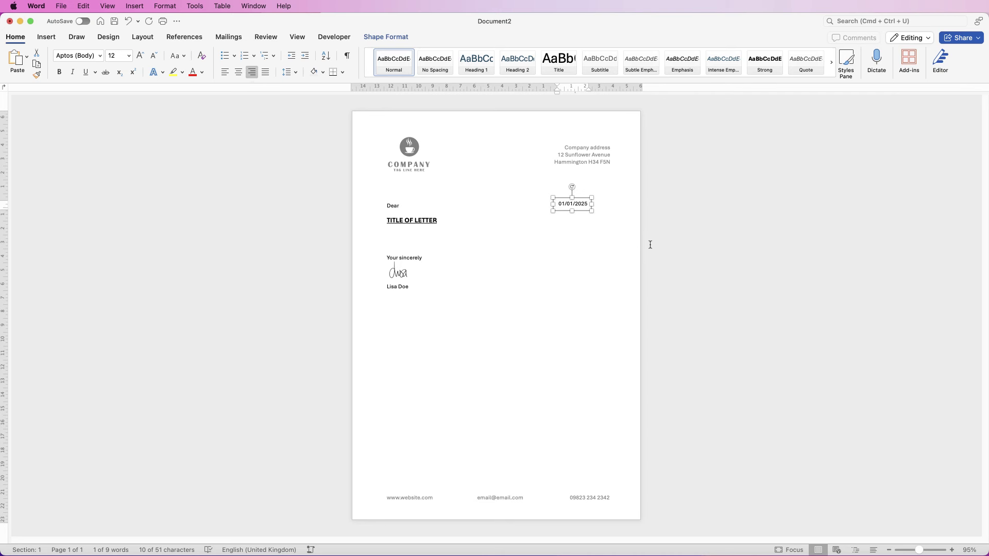
{"action": "key", "text": "Right"}
{"action": "key", "text": "Right"}
{"action": "key", "text": "Right"}
{"action": "key", "text": "Right"}
{"action": "key", "text": "Right"}
{"action": "key", "text": "Right"}
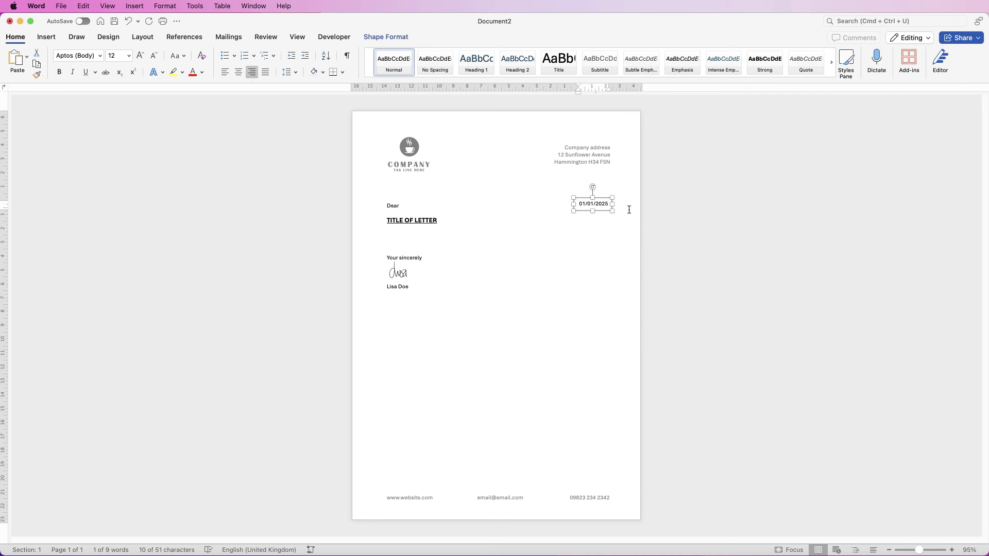
{"action": "key", "text": "Right"}
{"action": "left_click", "coordinate": [585, 242]}
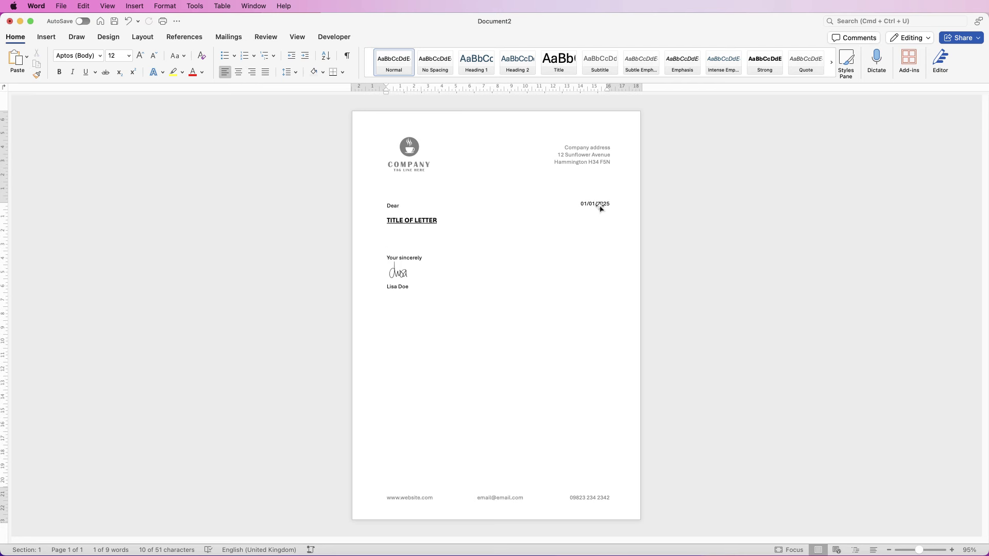
{"action": "left_click", "coordinate": [448, 259]}
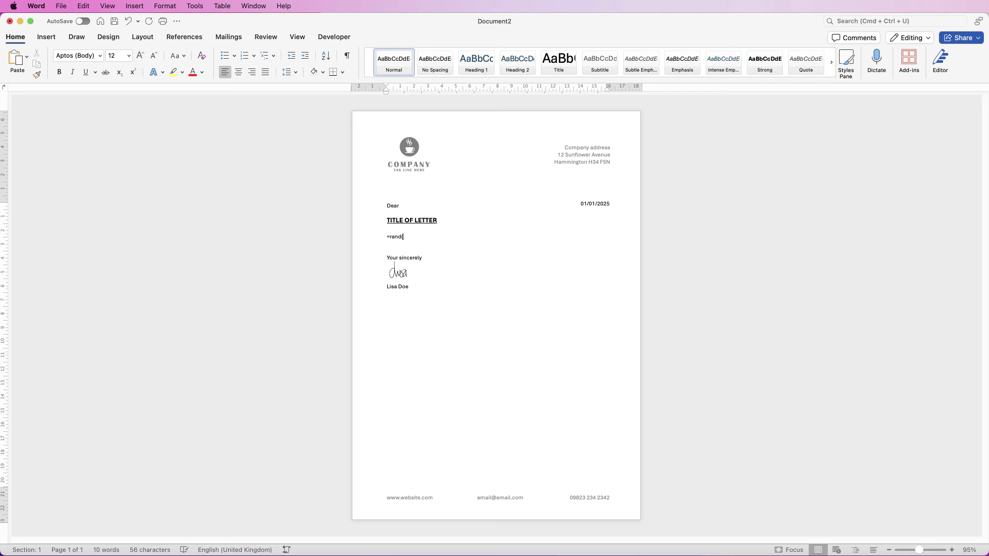
{"action": "type", "text": "(5,2)"}
{"action": "key", "text": "Return"}
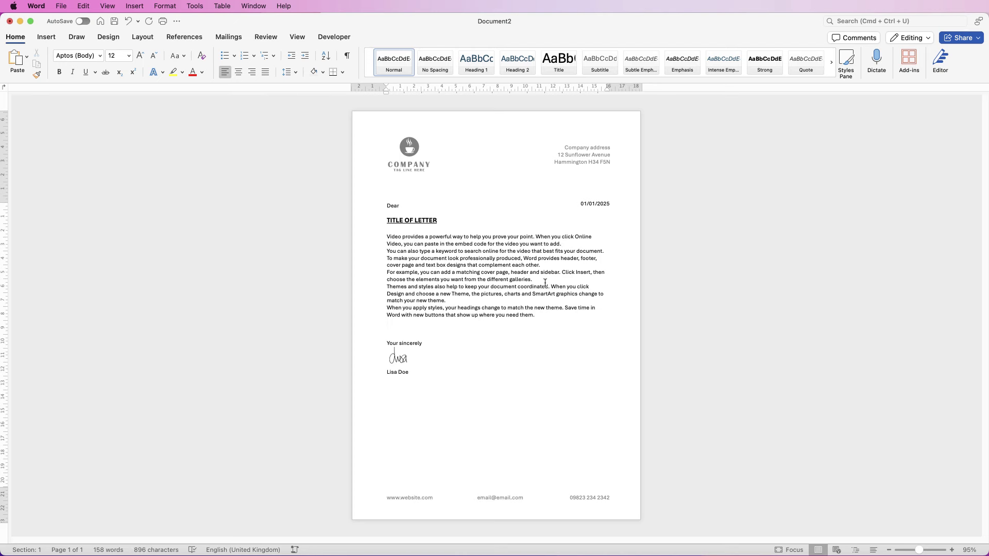
{"action": "left_click", "coordinate": [562, 243]}
{"action": "key", "text": "Return"}
{"action": "left_click", "coordinate": [533, 286]}
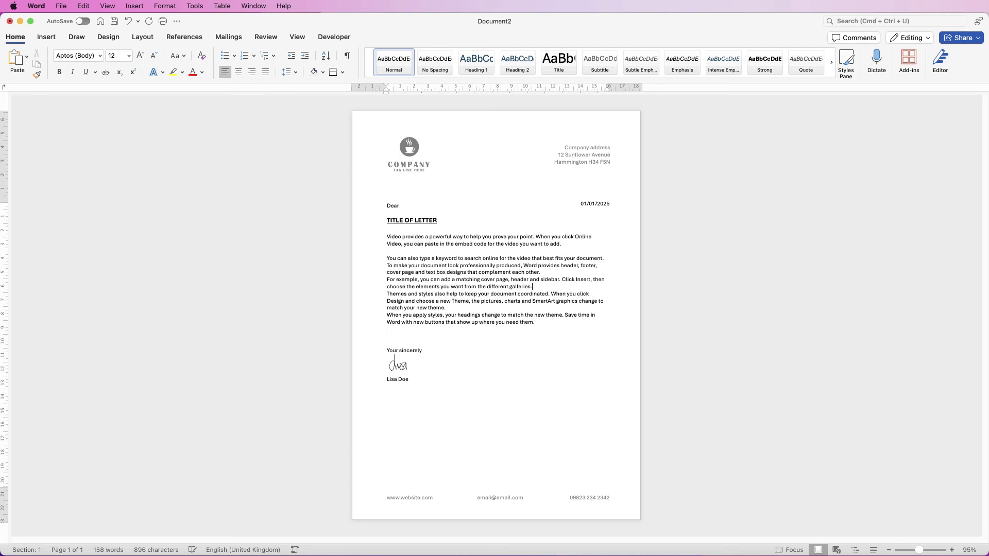
{"action": "key", "text": "Return"}
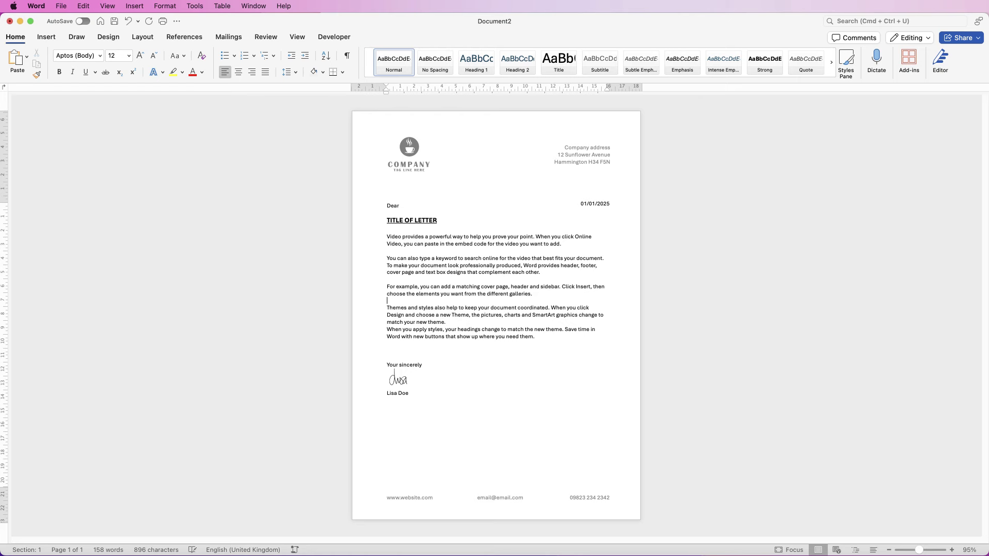
{"action": "left_click", "coordinate": [446, 322]}
{"action": "key", "text": "Return"}
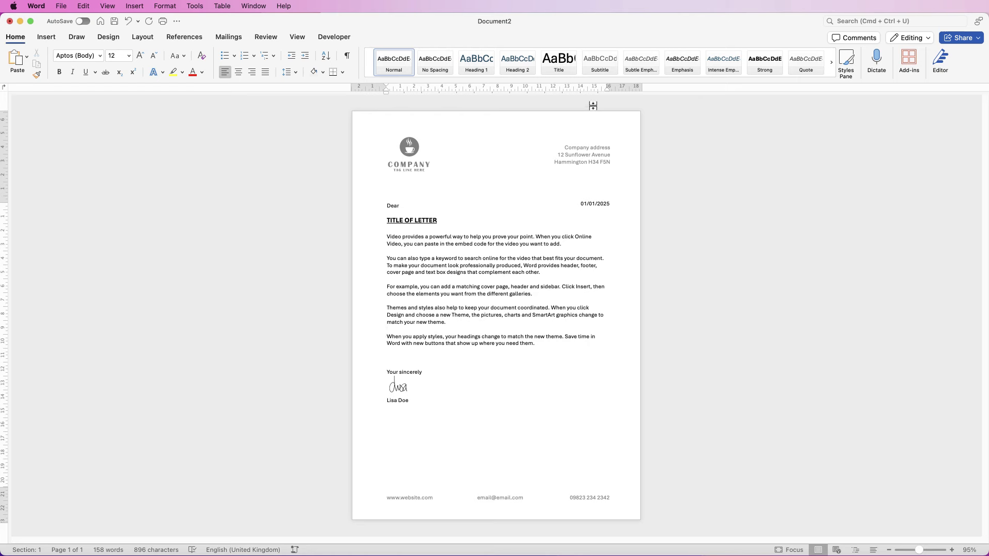
{"action": "left_click_drag", "start_coordinate": [608, 86], "coordinate": [612, 86]}
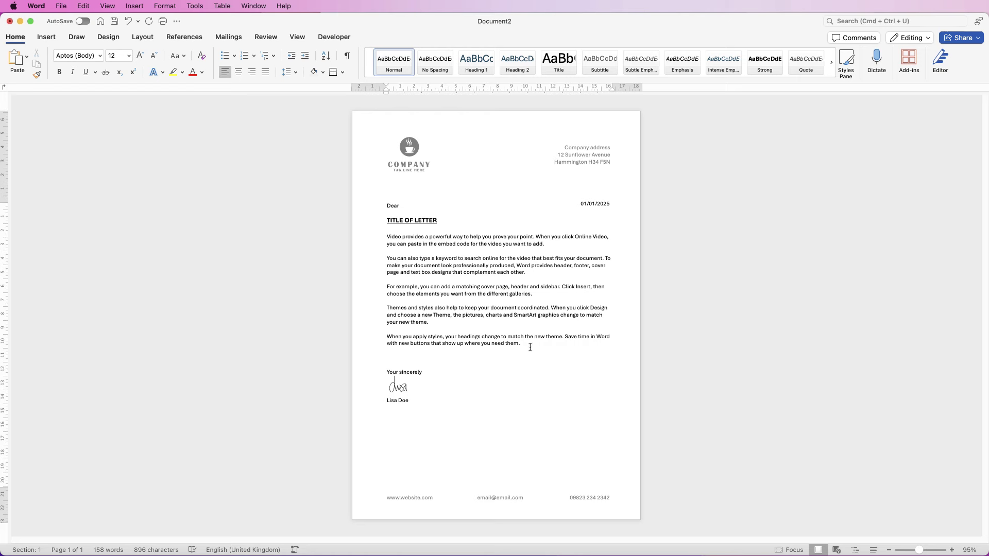
{"action": "left_click_drag", "start_coordinate": [527, 344], "coordinate": [392, 240]}
{"action": "key", "text": "BackSpace"}
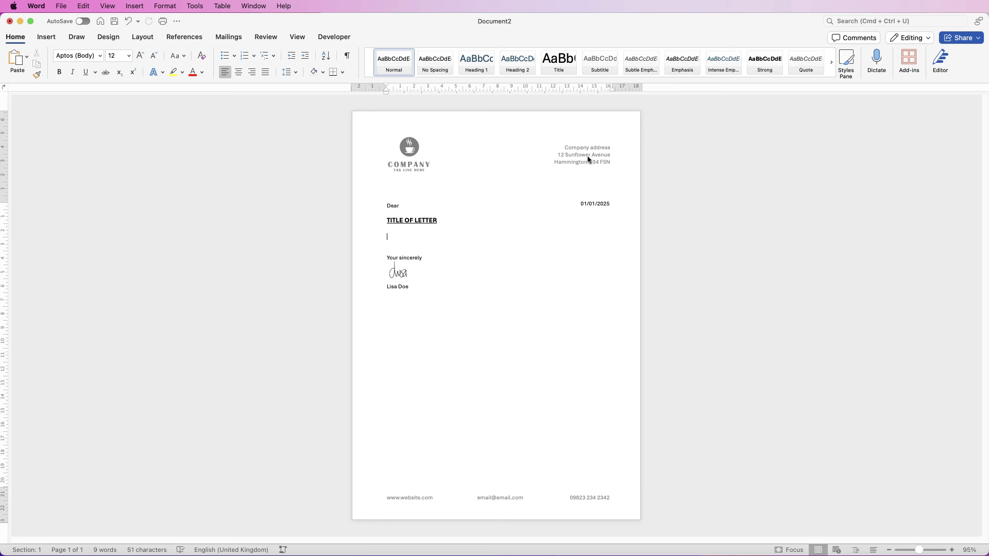
Save the letterhead as the Word template 'Letter Template' and close the document window
{"action": "left_click", "coordinate": [57, 6]}
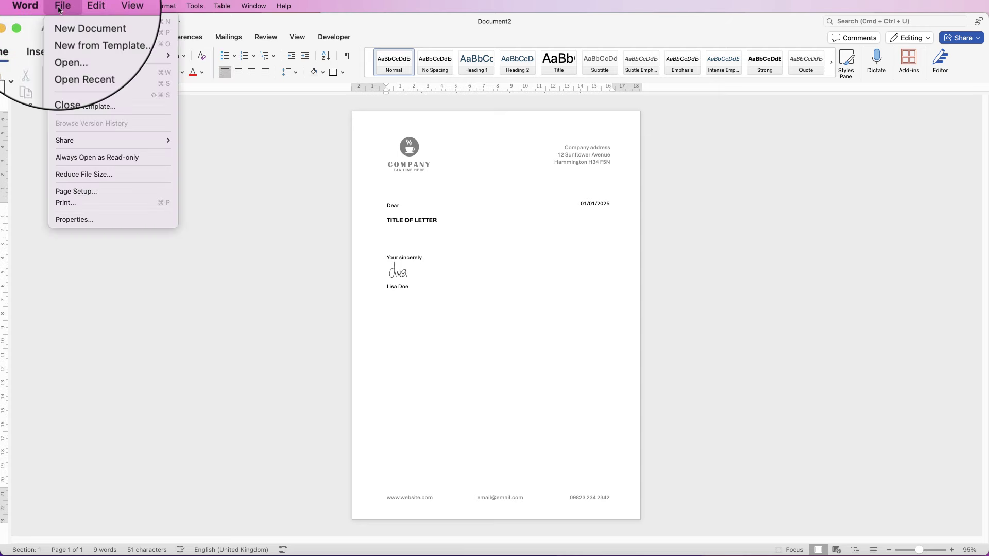
{"action": "left_click", "coordinate": [83, 117]}
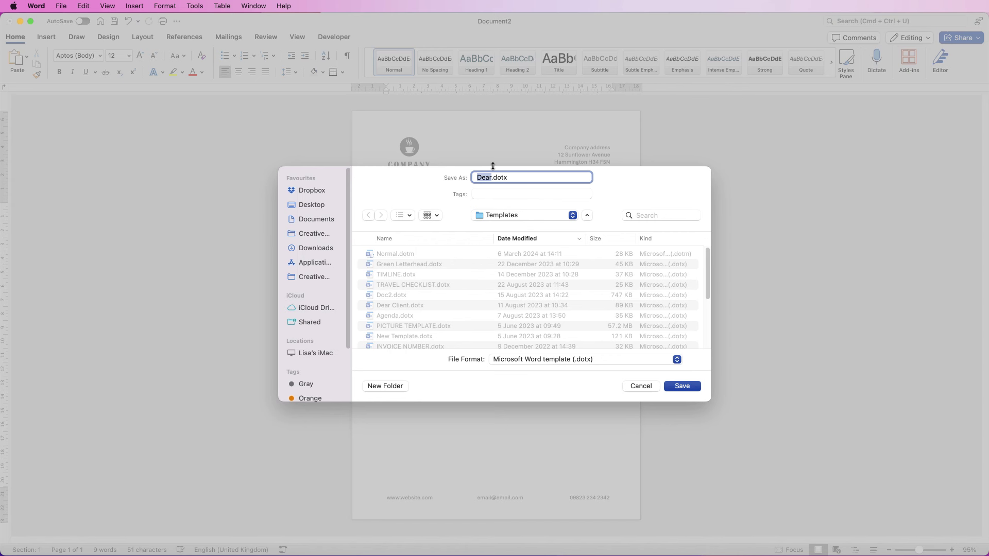
{"action": "type", "text": "Letter Template"}
{"action": "left_click", "coordinate": [687, 387]}
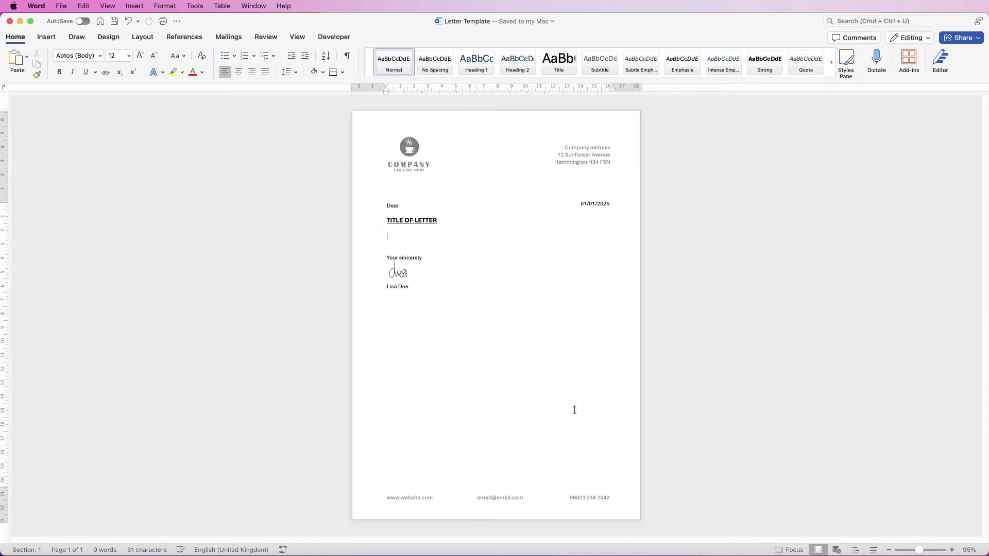
{"action": "left_click", "coordinate": [10, 21]}
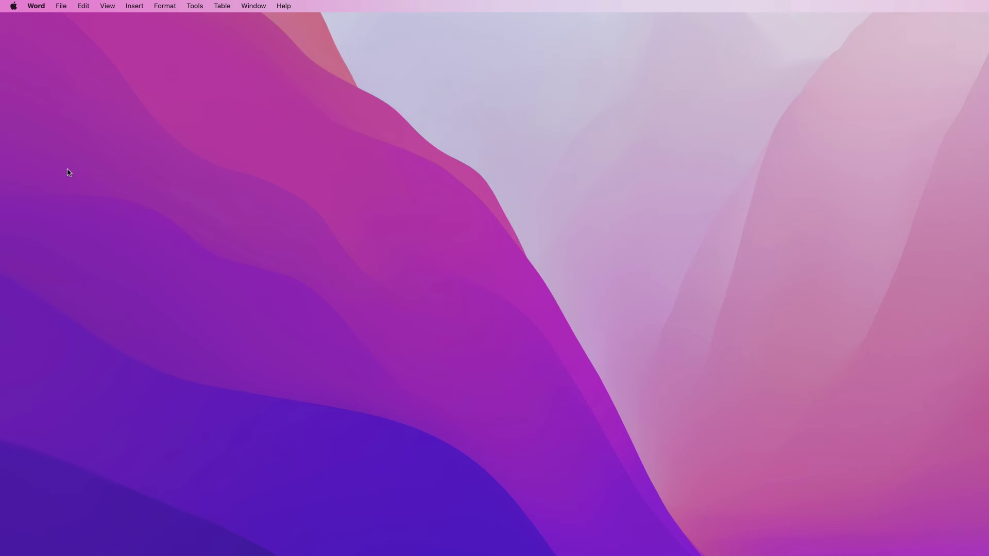
Create Document3 from the personal template 'Letter Template' in the new-document gallery
{"action": "key", "text": "super+shift+p"}
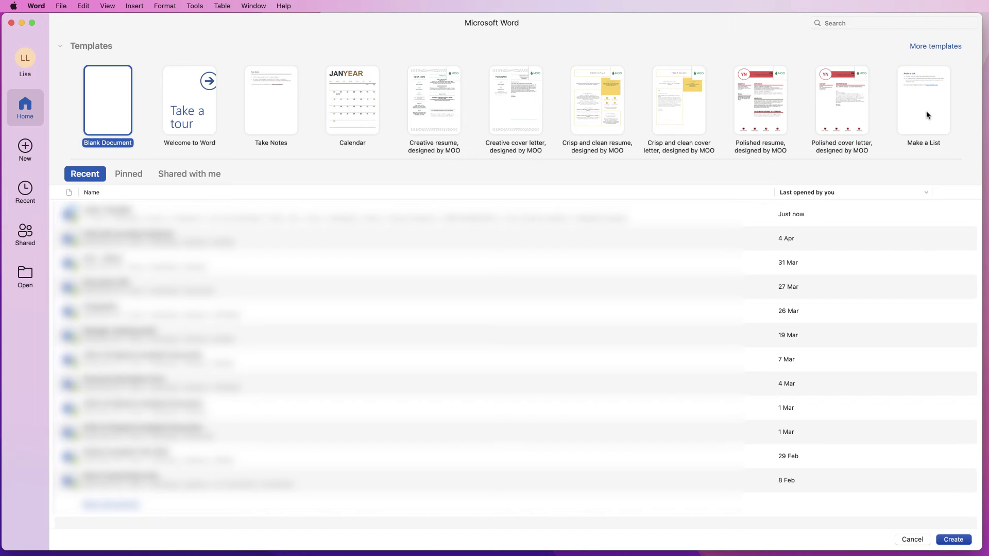
{"action": "left_click", "coordinate": [923, 47]}
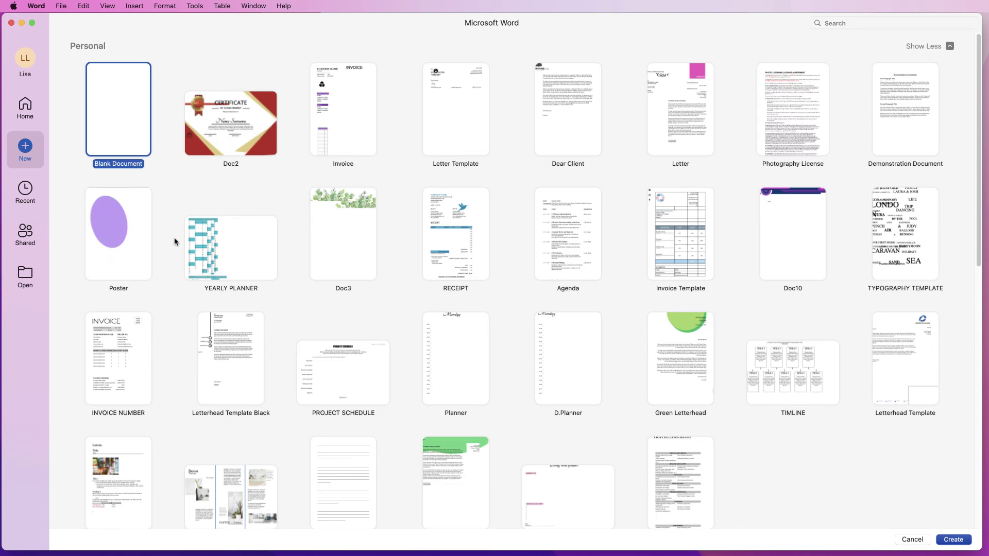
{"action": "left_click", "coordinate": [454, 97]}
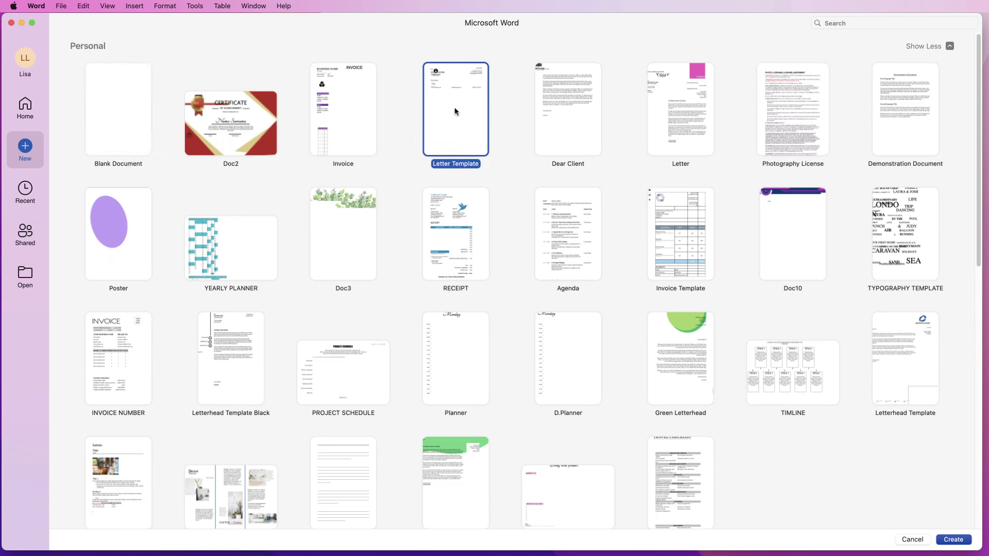
{"action": "left_click", "coordinate": [949, 542]}
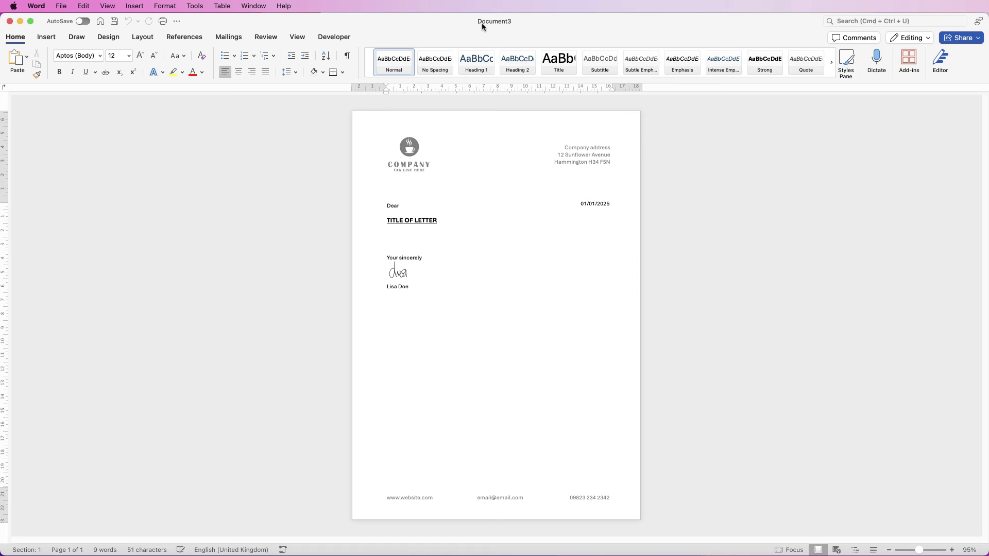